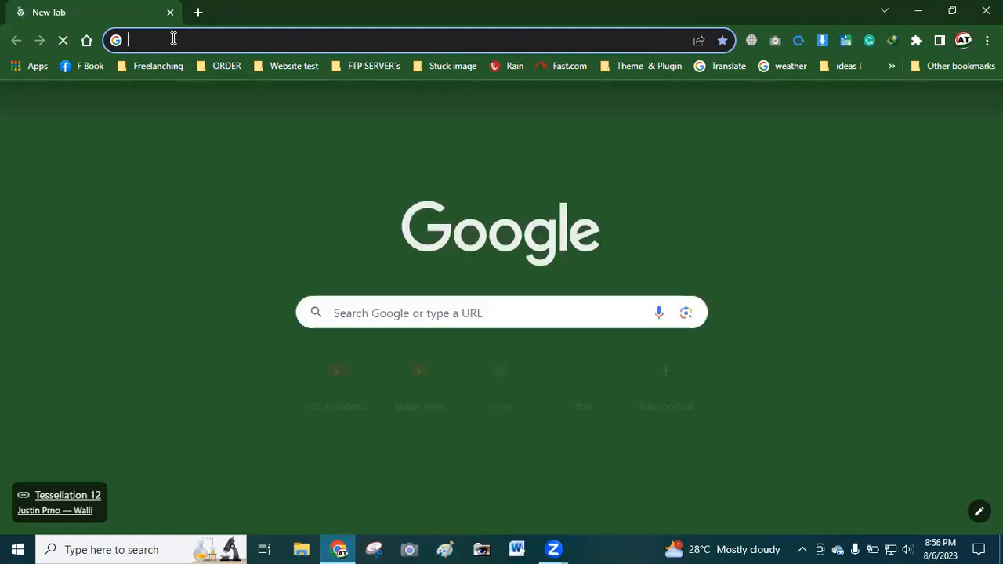
Load hostinger.com/free-hosting and choose the Free Website Hosting plan
text(https://www.hostinger.com/free-hosting)
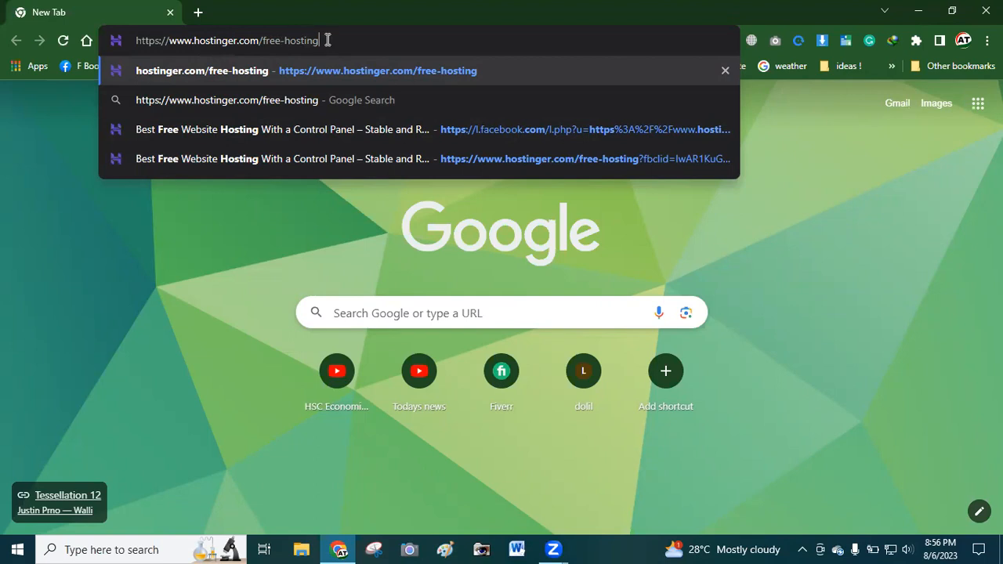
key(Return)
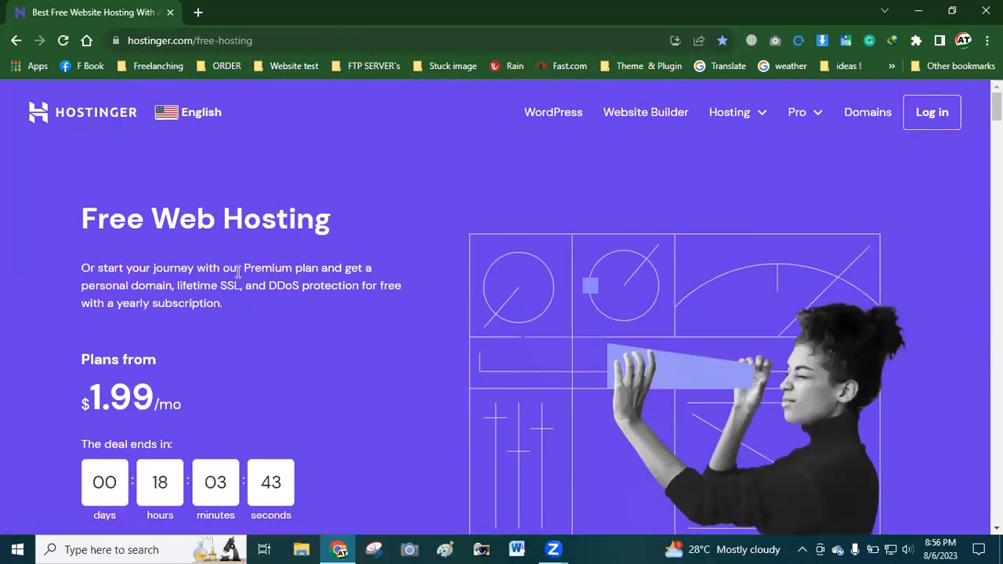
scroll(238, 271, down, 6)
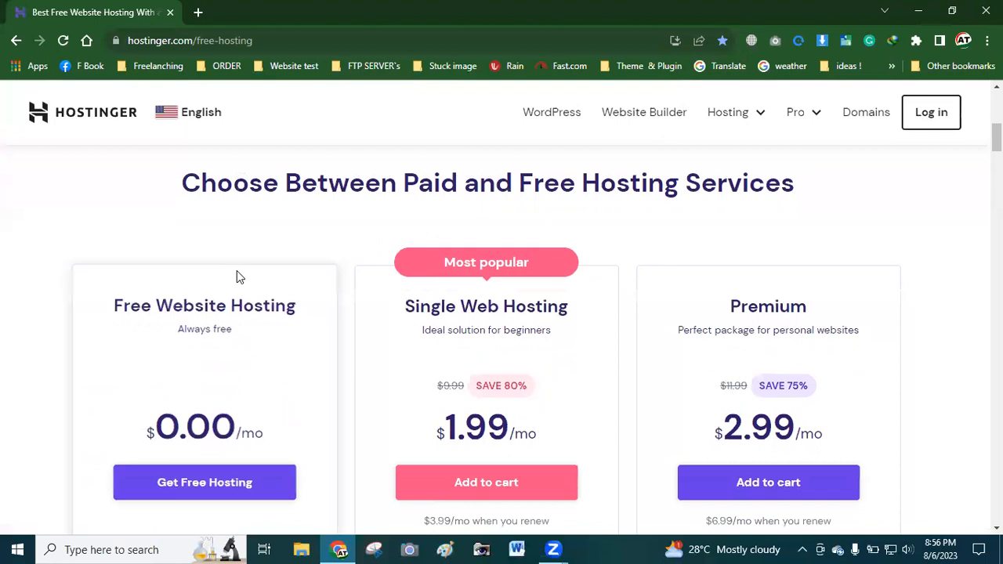
scroll(237, 274, down, 1)
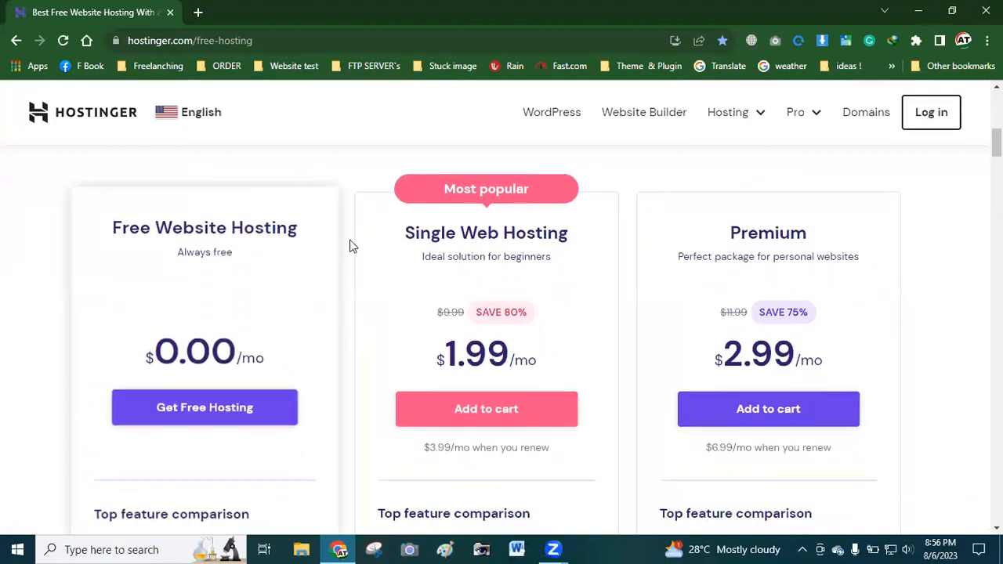
drag(108, 229, 288, 226)
click(267, 227)
scroll(154, 324, down, 1)
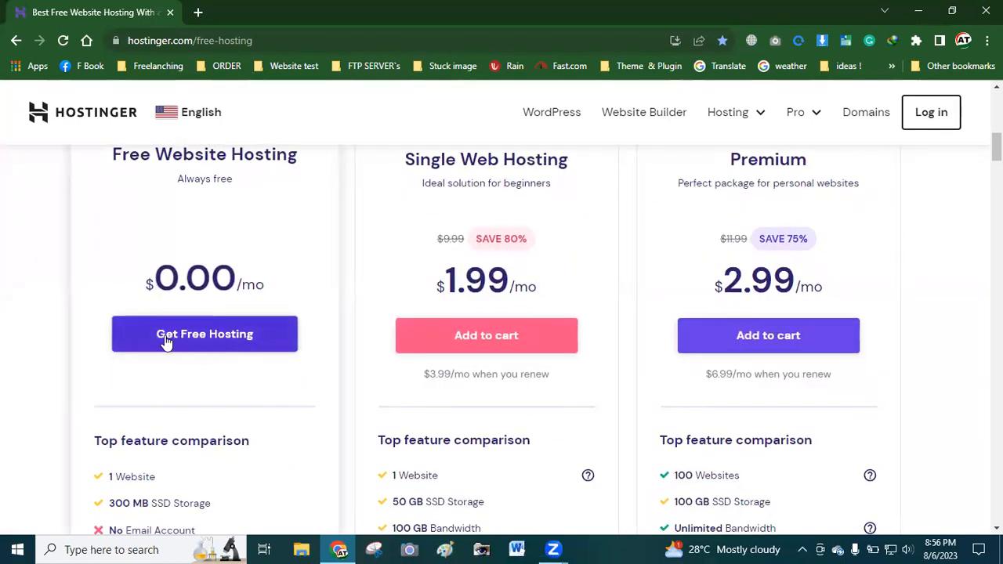
click(227, 342)
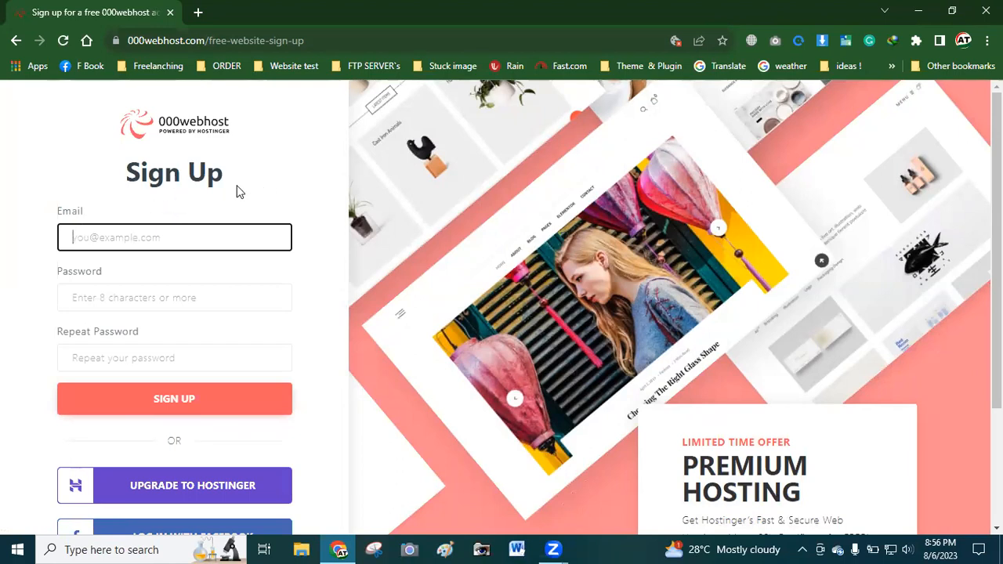
Create the 000webhost account through Log in with Google using your Google account
click(104, 237)
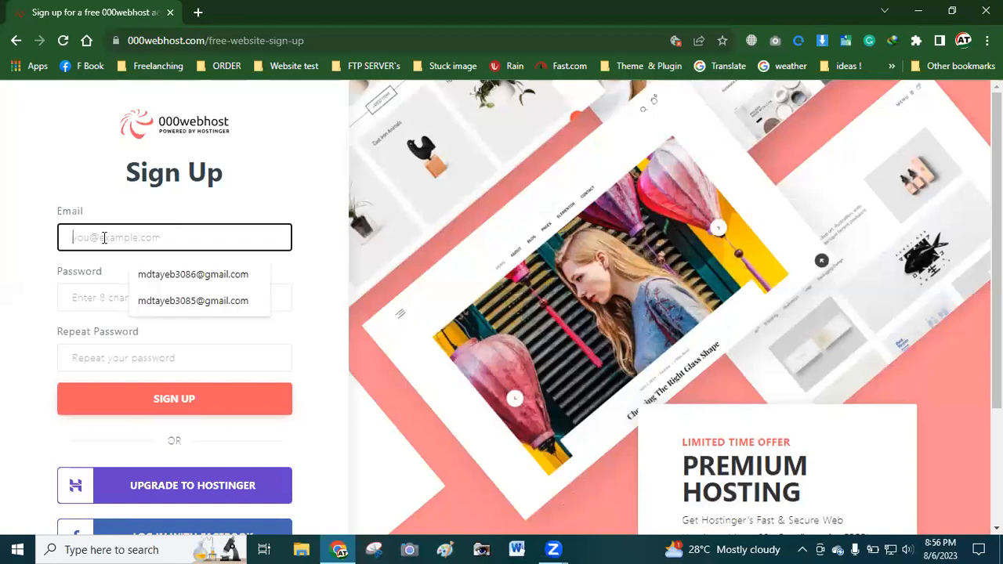
click(83, 299)
click(52, 343)
scroll(211, 270, down, 2)
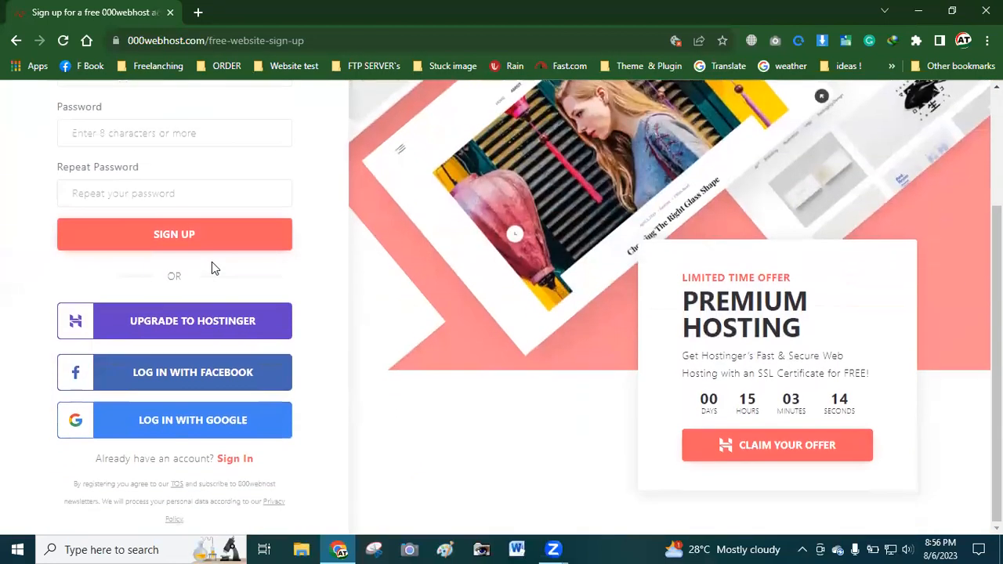
click(180, 431)
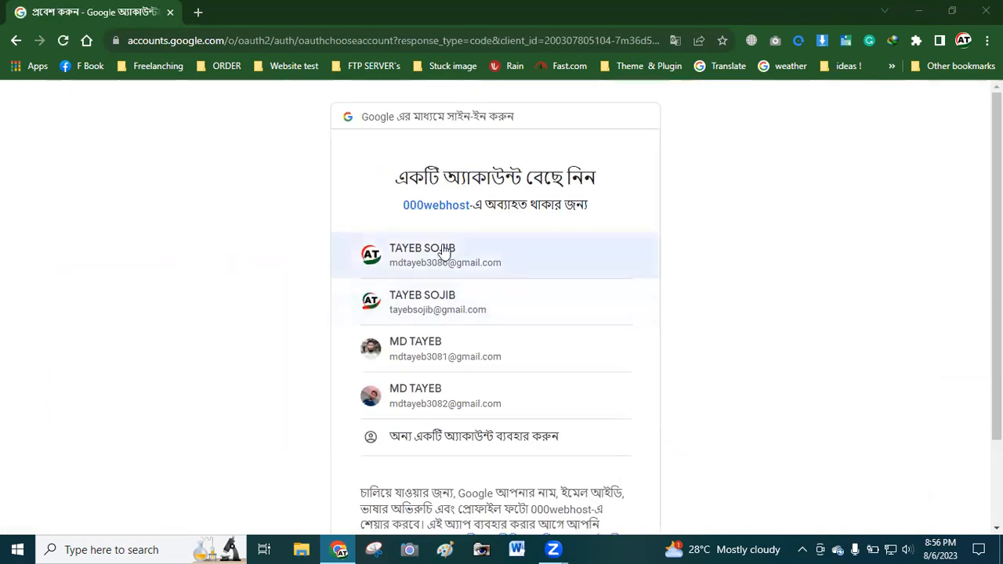
click(467, 353)
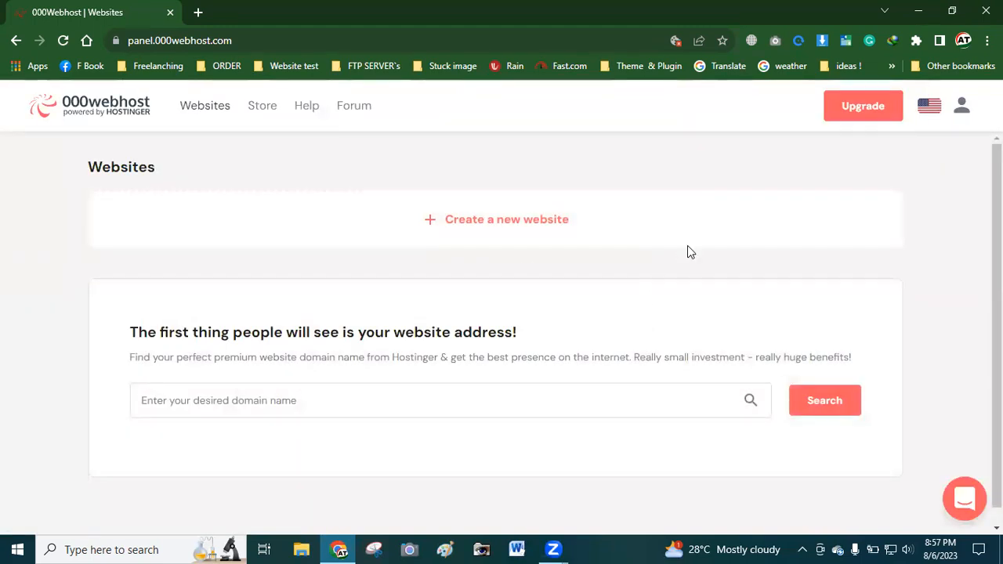
Glance at the account menu, then start Create a new website
click(961, 107)
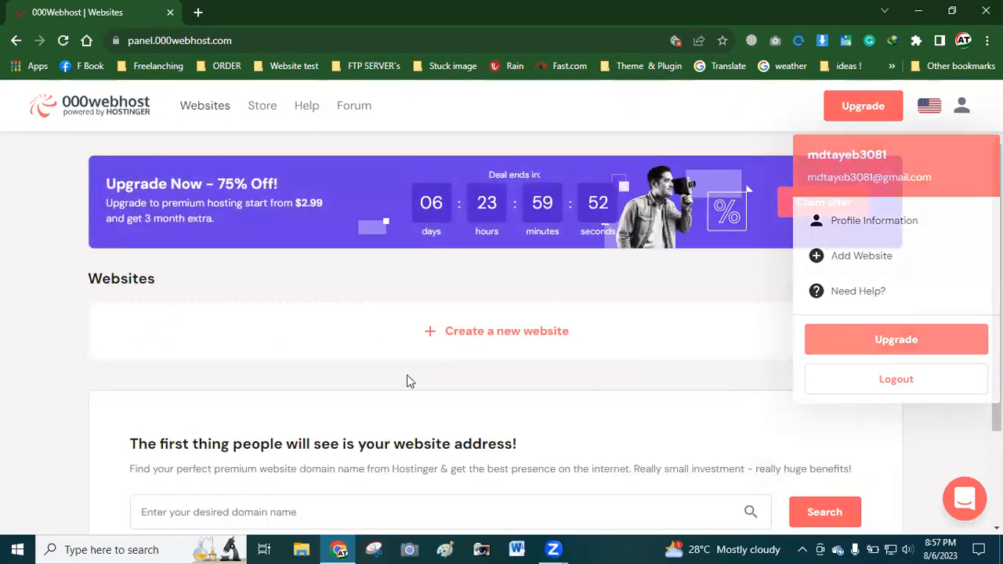
scroll(407, 381, down, 1)
scroll(407, 374, down, 1)
scroll(439, 376, up, 1)
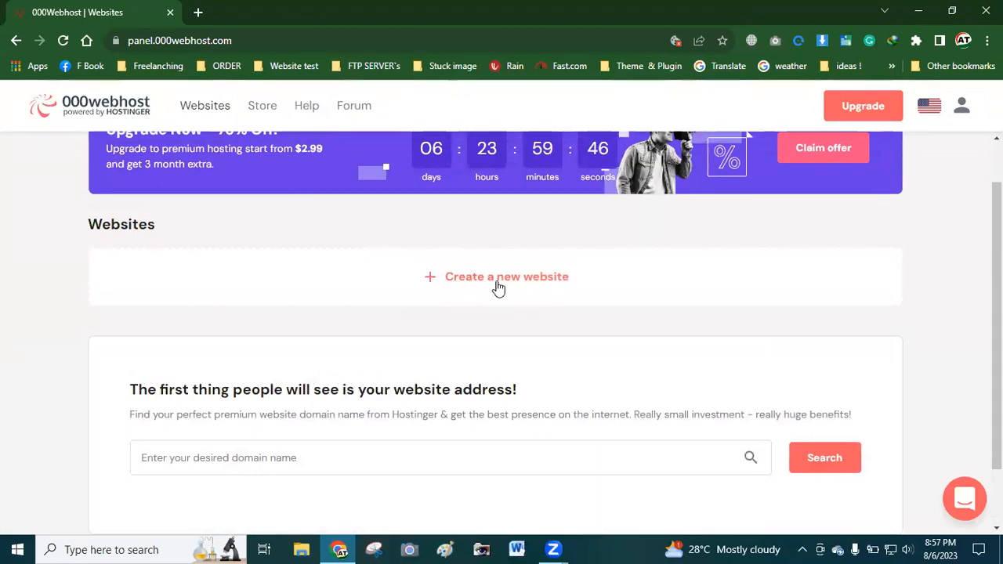
click(449, 283)
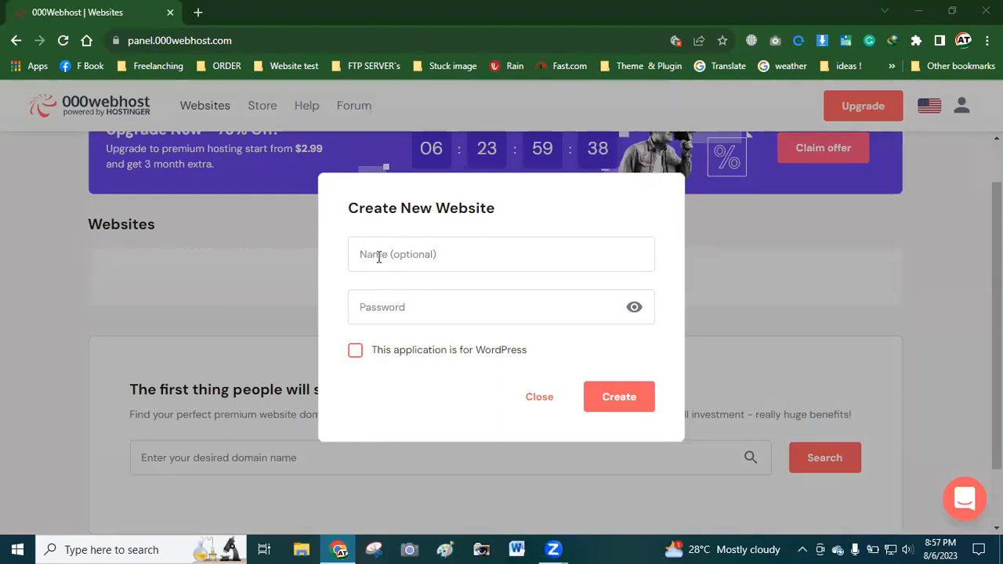
Enter a site name and strong password, and tick 'This application is for WordPress'
click(418, 253)
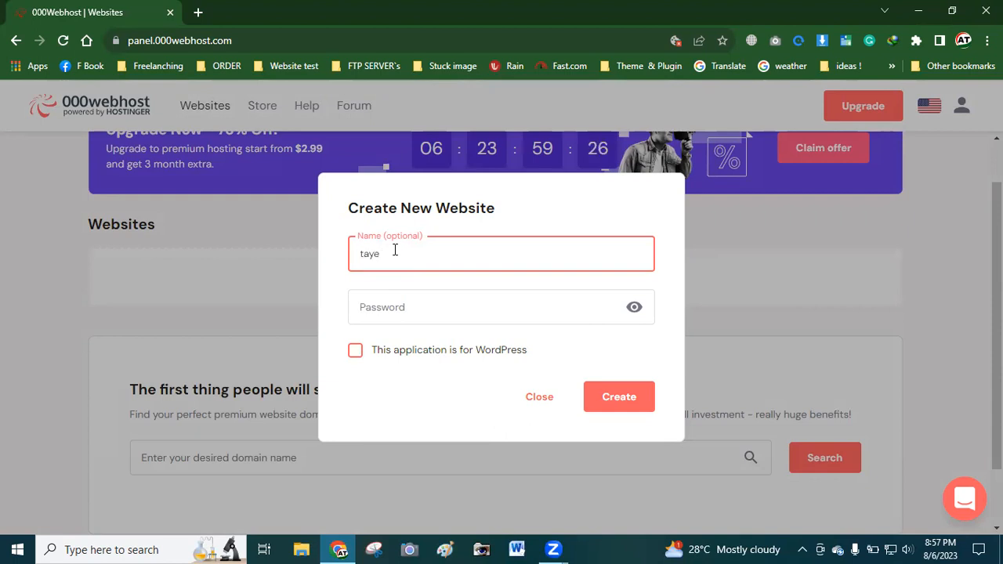
click(383, 306)
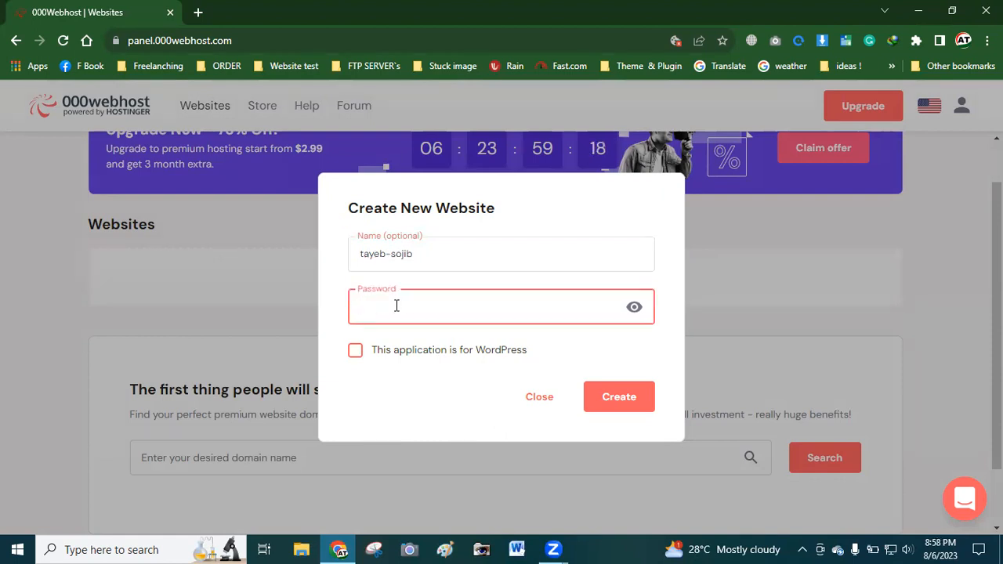
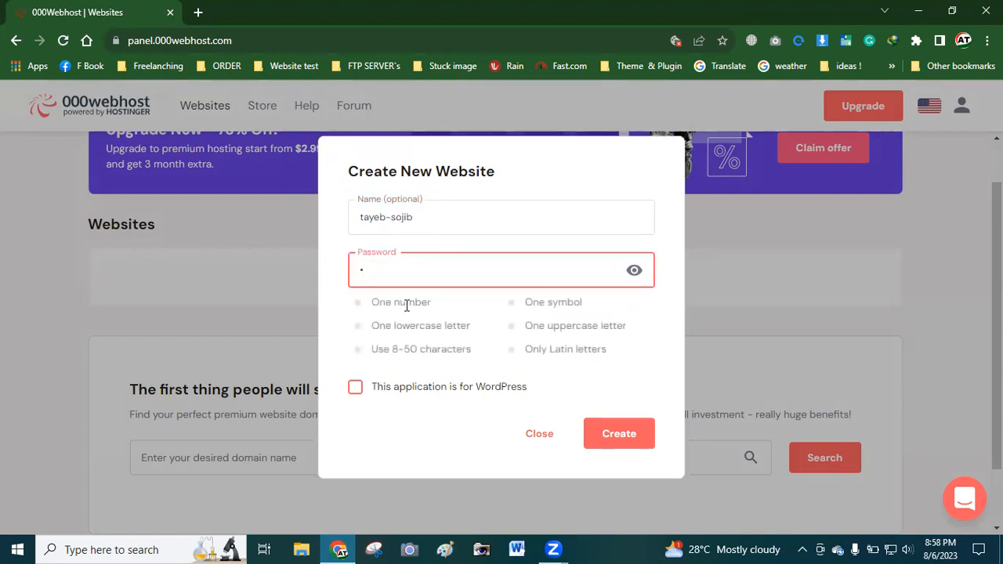
click(404, 316)
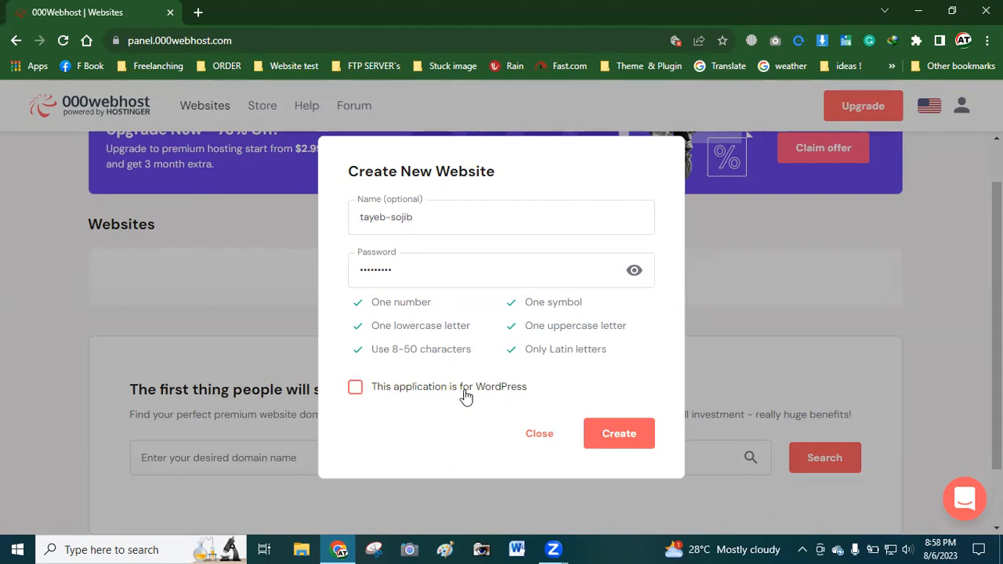
click(354, 392)
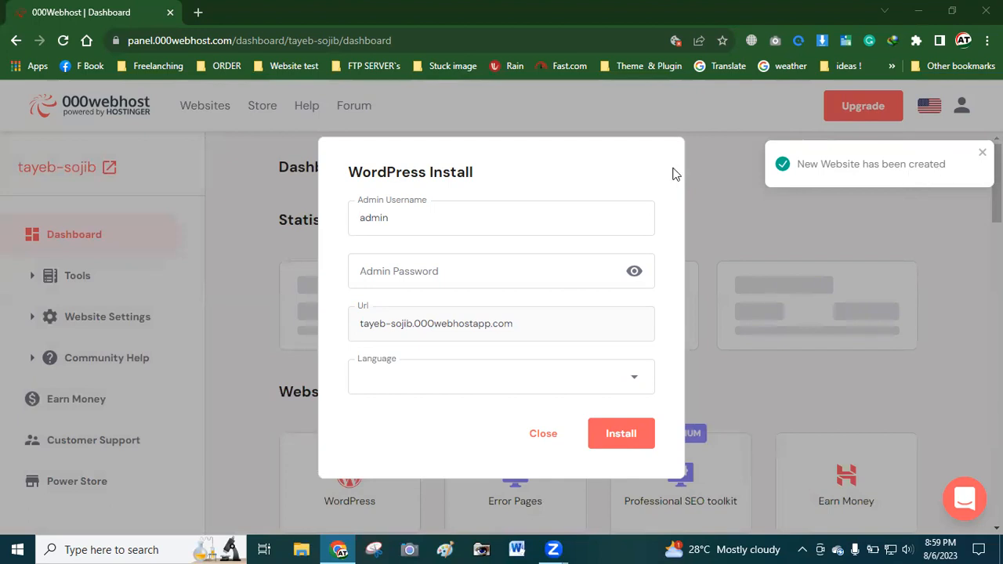
Fill in the admin username and password in the WordPress Install form
click(394, 216)
click(379, 272)
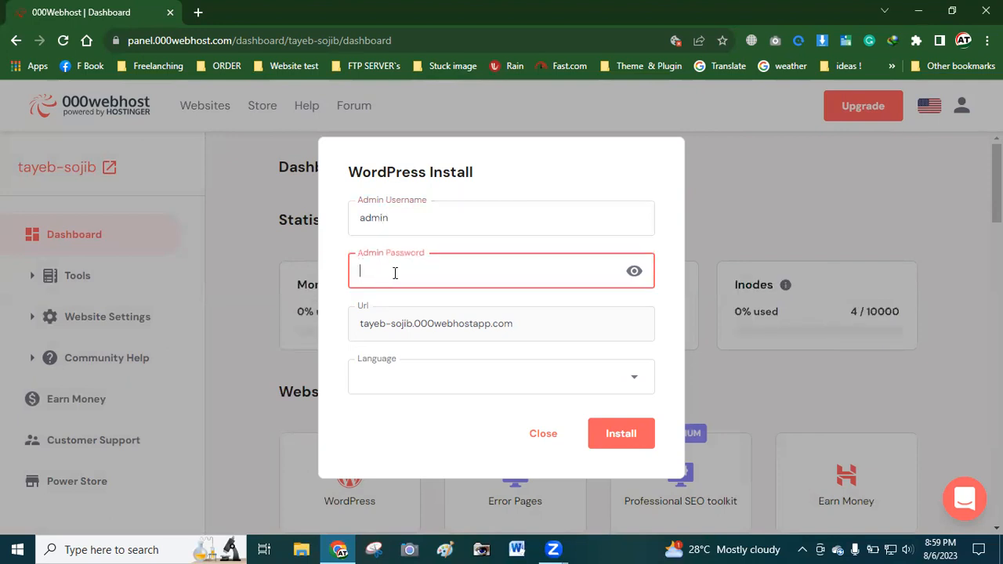
click(392, 219)
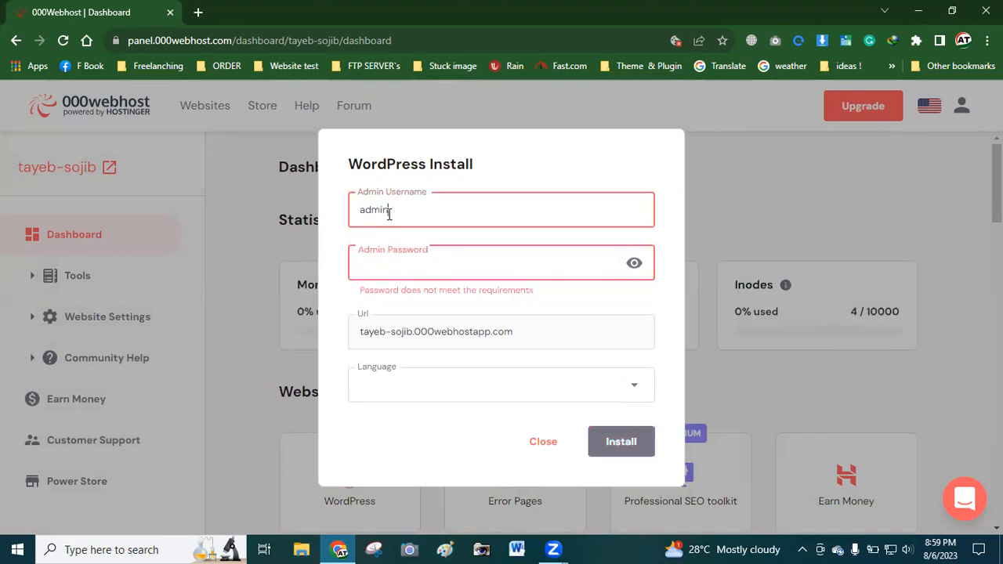
click(389, 261)
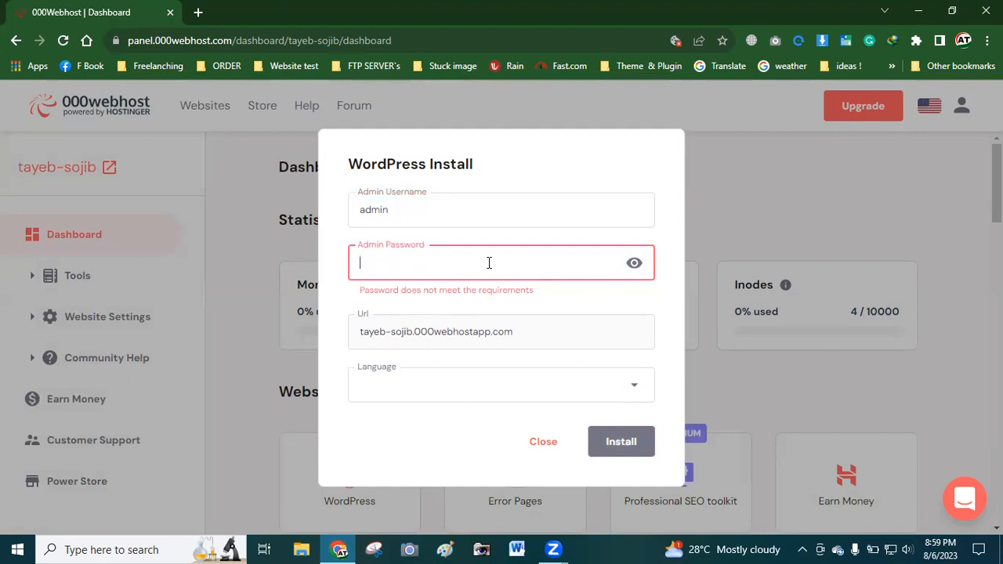
text(•)
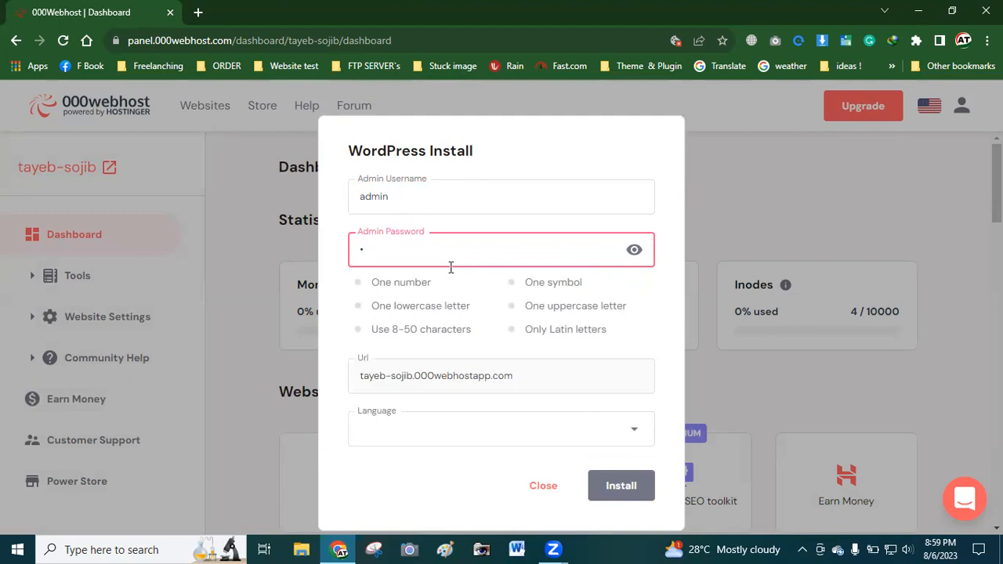
text(••)
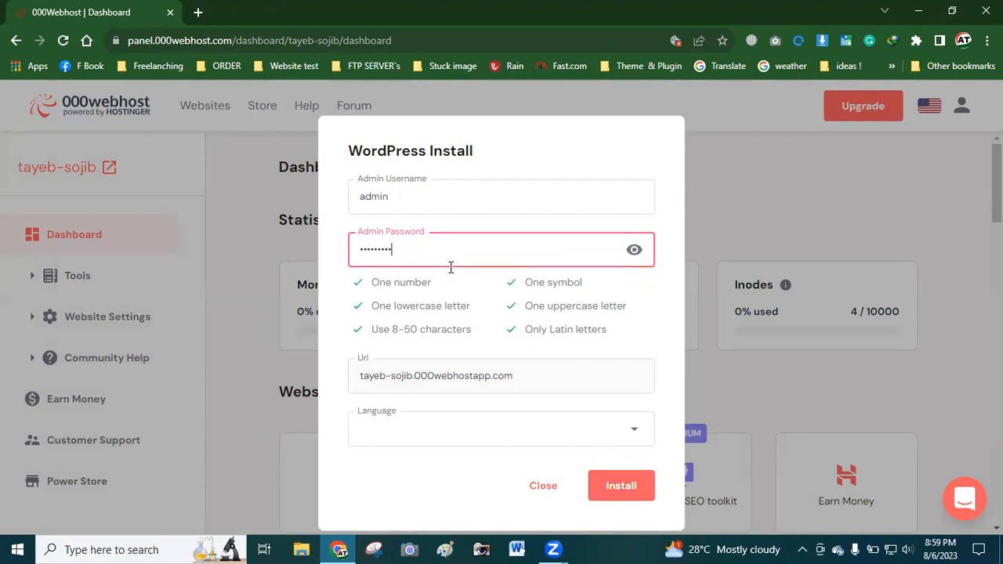
click(372, 196)
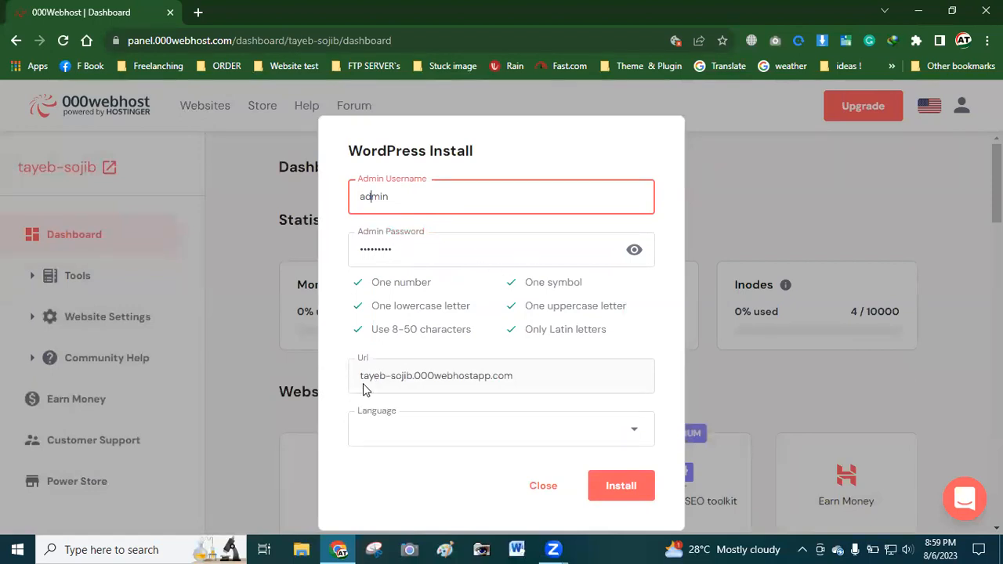
Copy the whole site URL, then minimize Chrome and refresh the desktop
drag(359, 378, 517, 385)
click(415, 384)
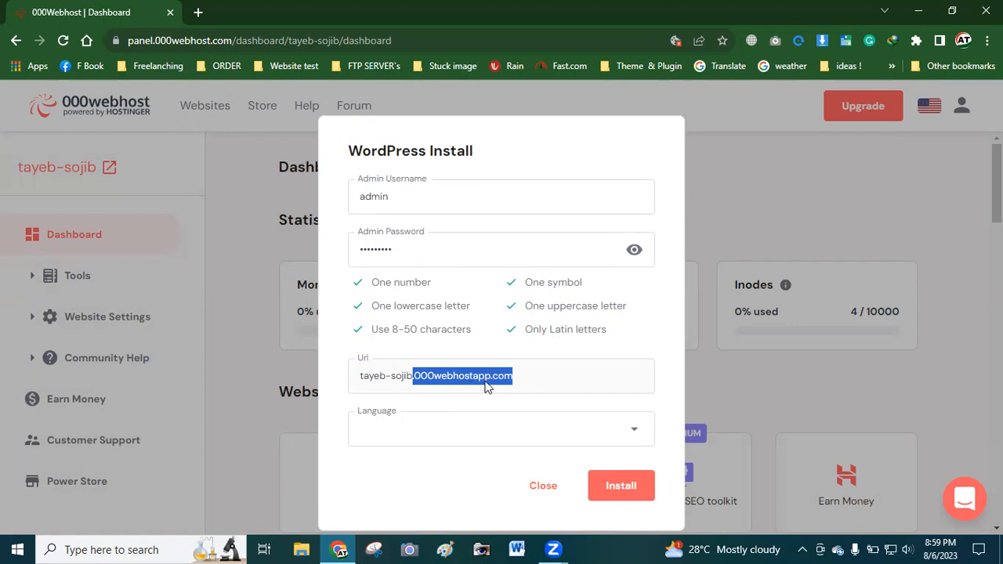
triple_click(488, 381)
key(ctrl+c)
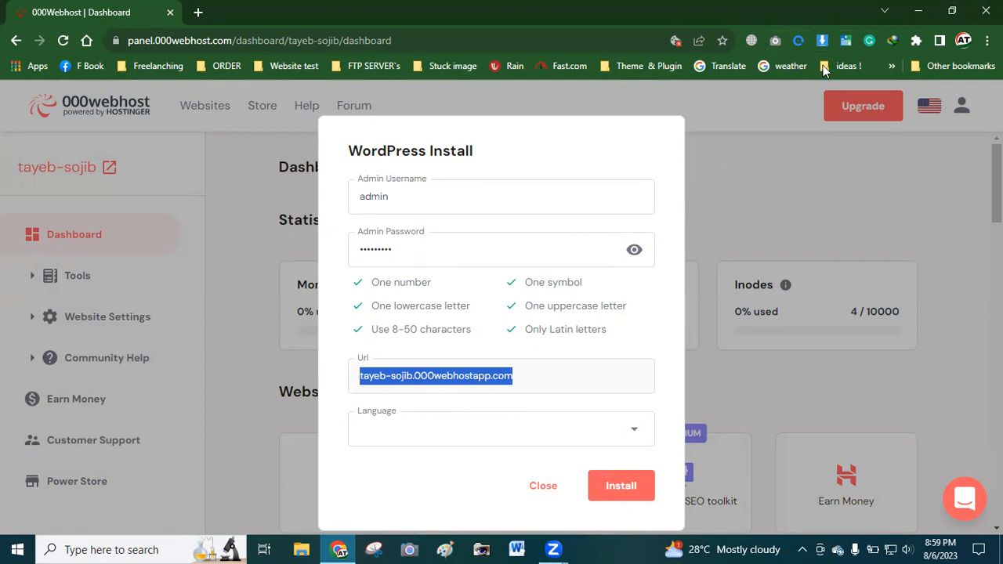
click(918, 12)
right_click(504, 136)
click(510, 139)
Paste the copied site URL into a new WordPad document, moved to line two
double_click(151, 403)
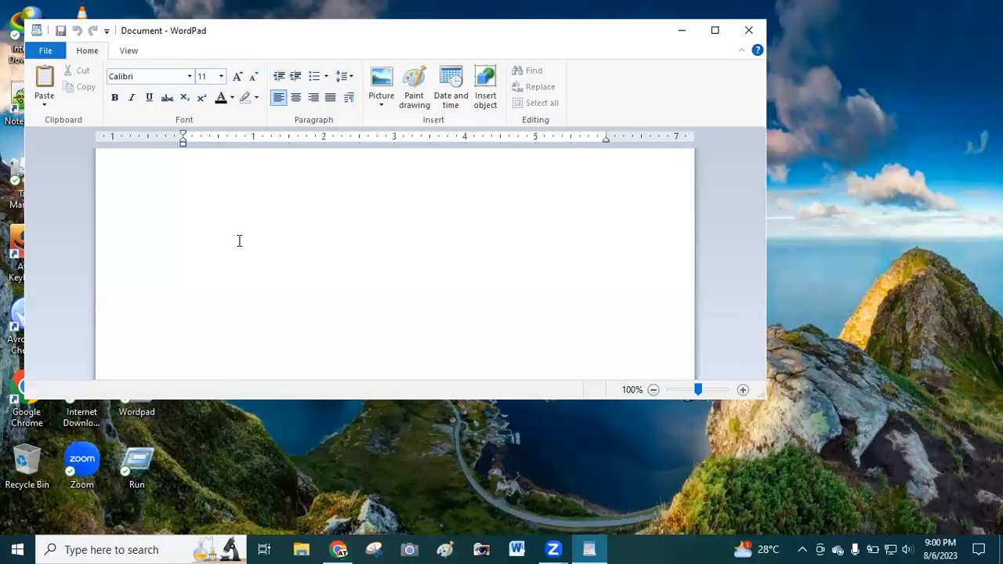
key(ctrl+v)
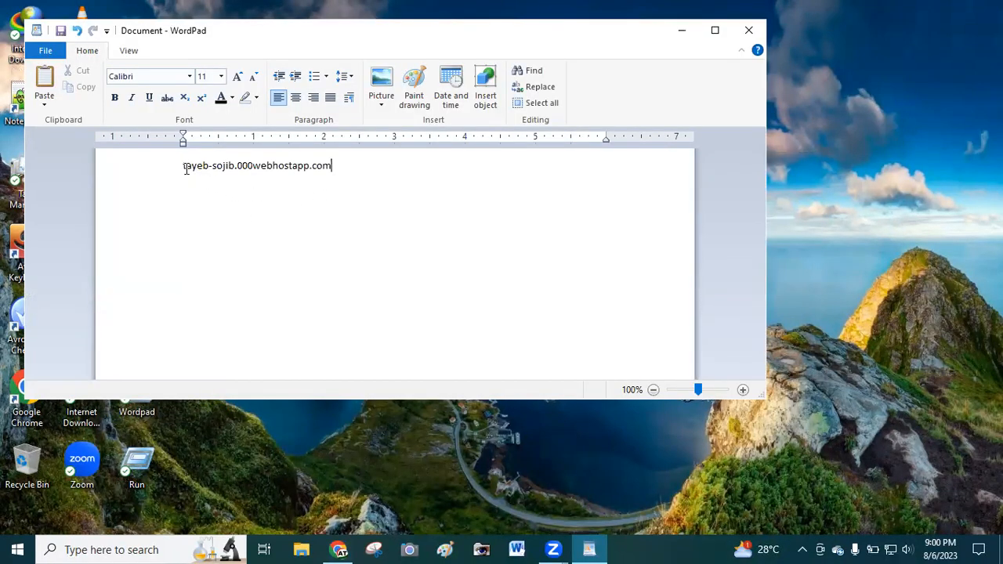
key(Home)
key(Return)
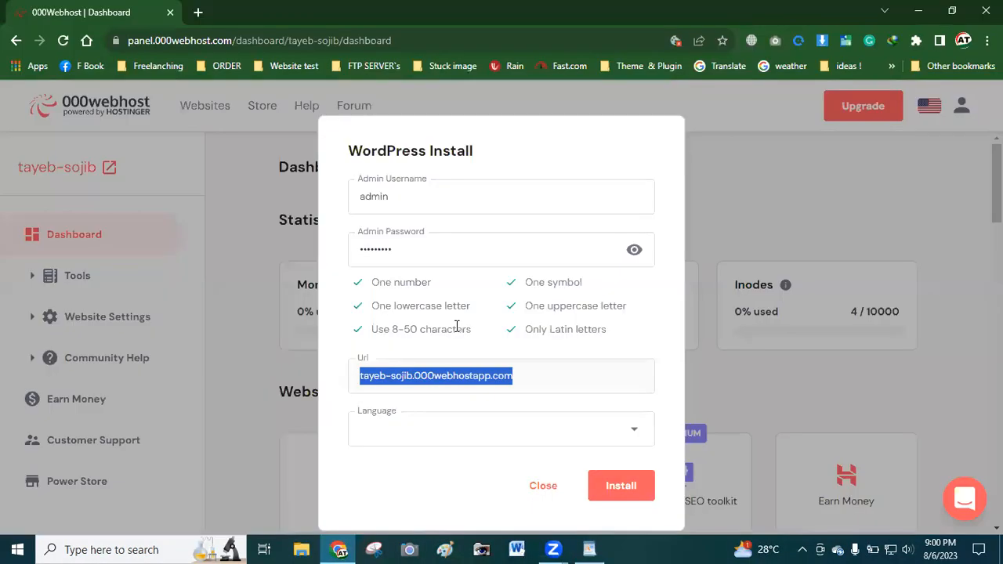
Set the install language to English and run the WordPress installation
click(430, 125)
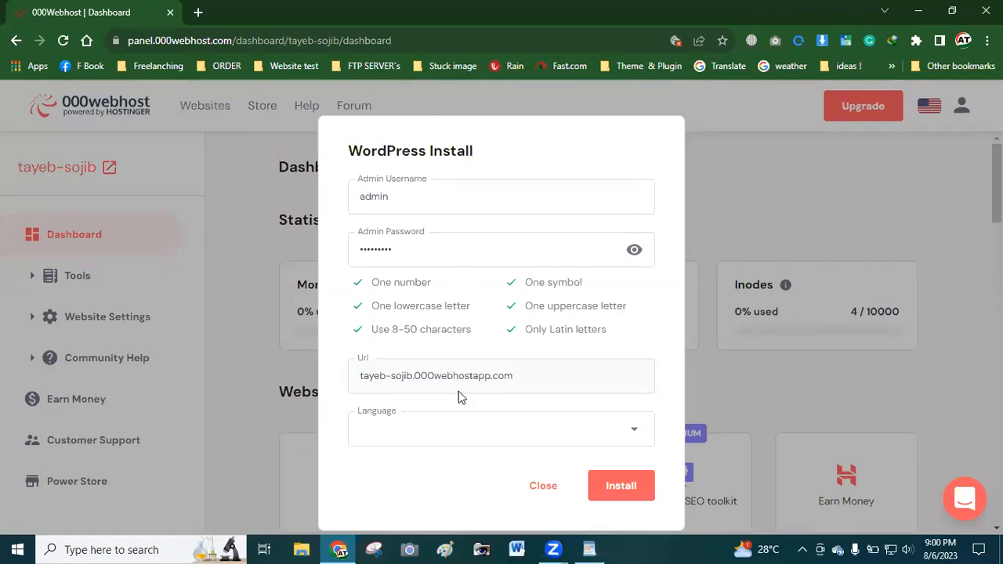
click(627, 430)
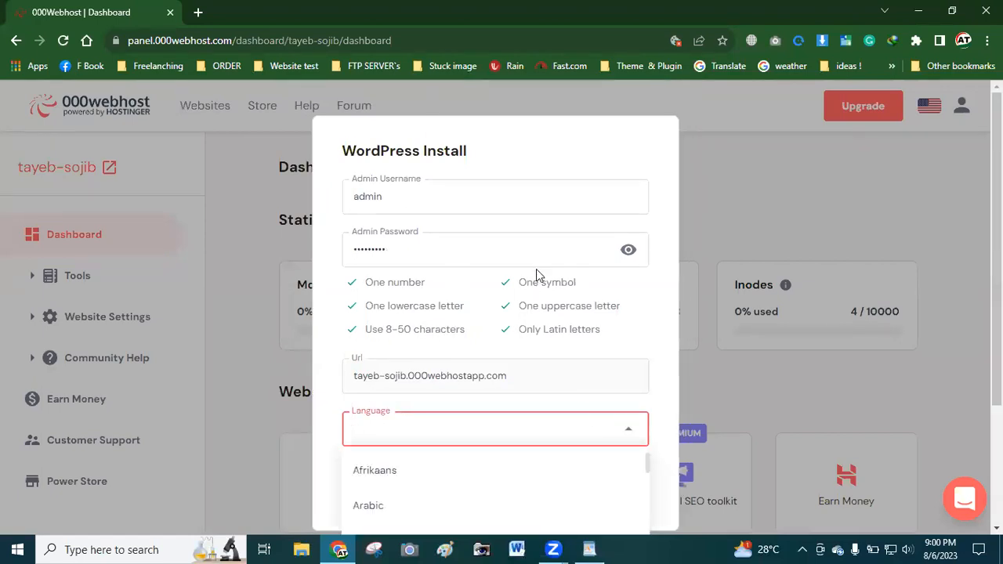
scroll(536, 269, down, 2)
text(en)
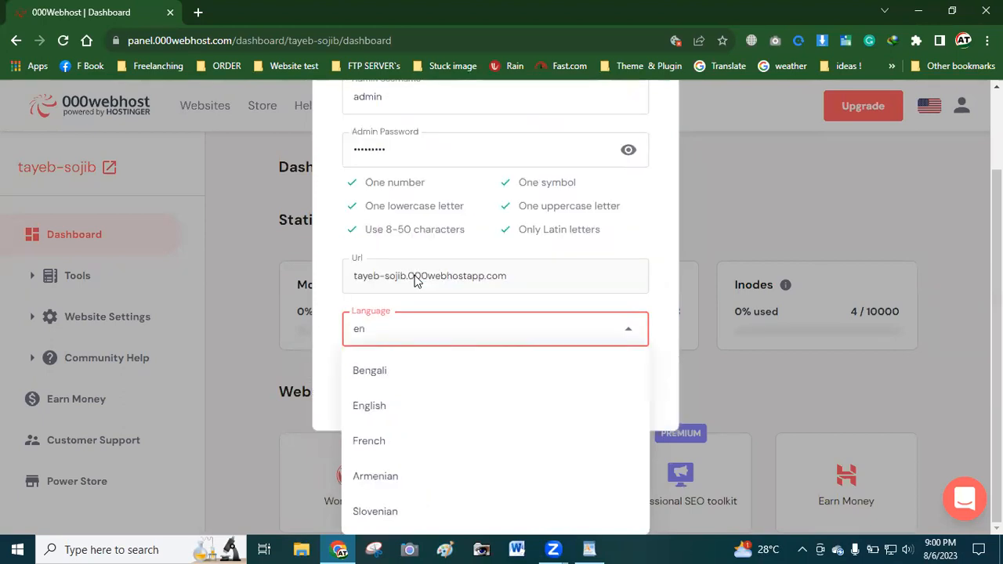
click(384, 411)
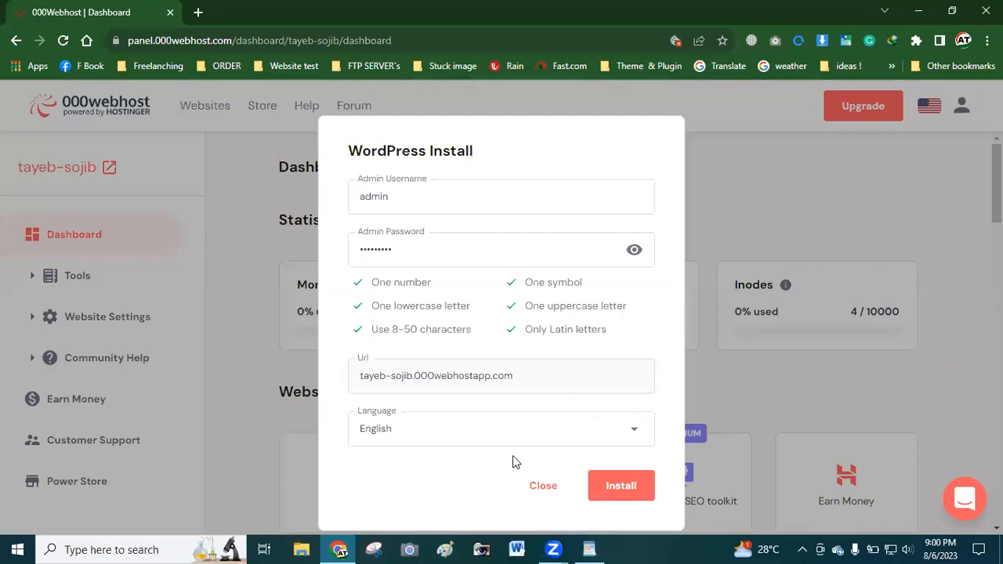
click(621, 486)
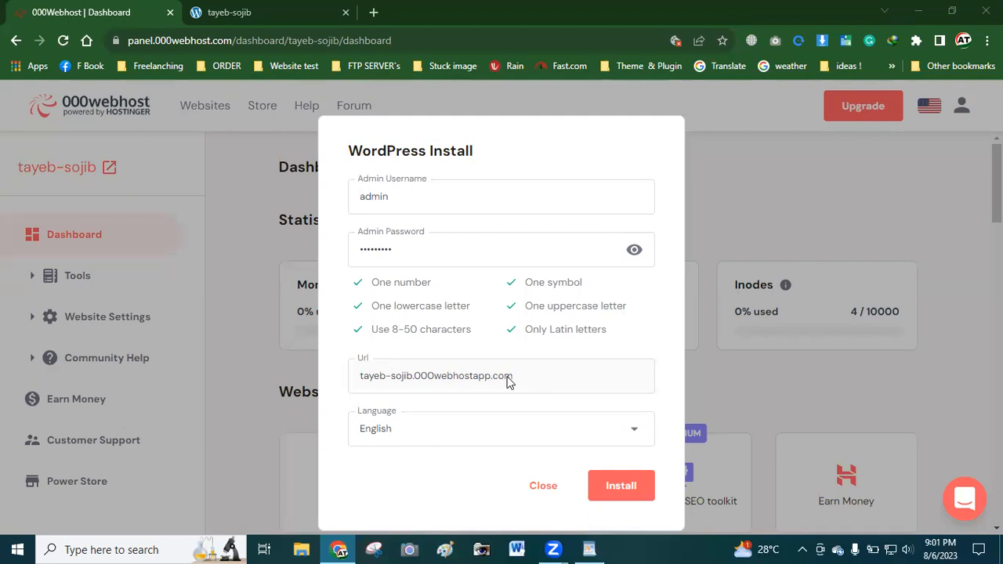
Close the auto-opened site tab and load the copied 000webhostapp.com URL in a fresh tab
drag(515, 377, 362, 380)
key(ctrl+c)
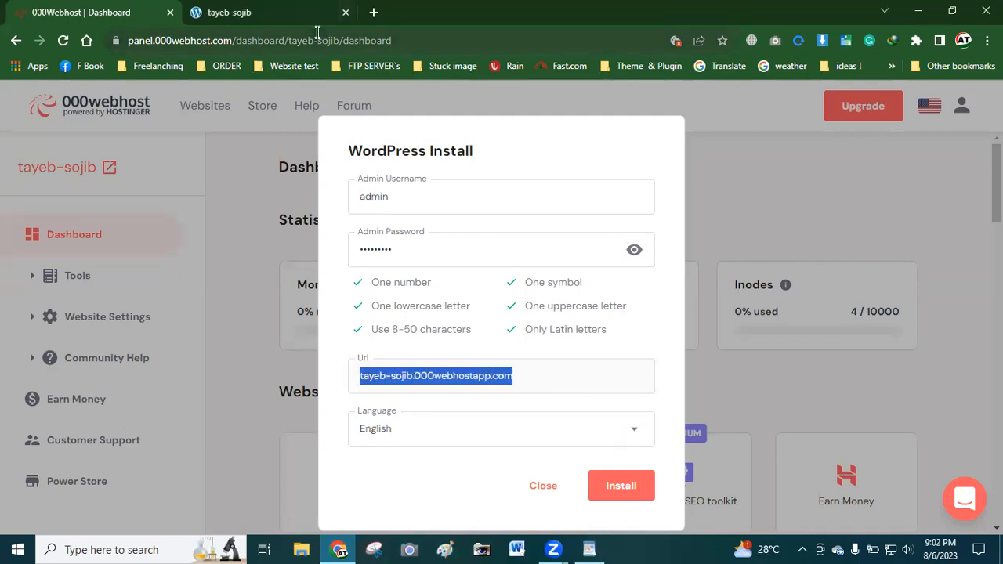
click(346, 11)
click(198, 11)
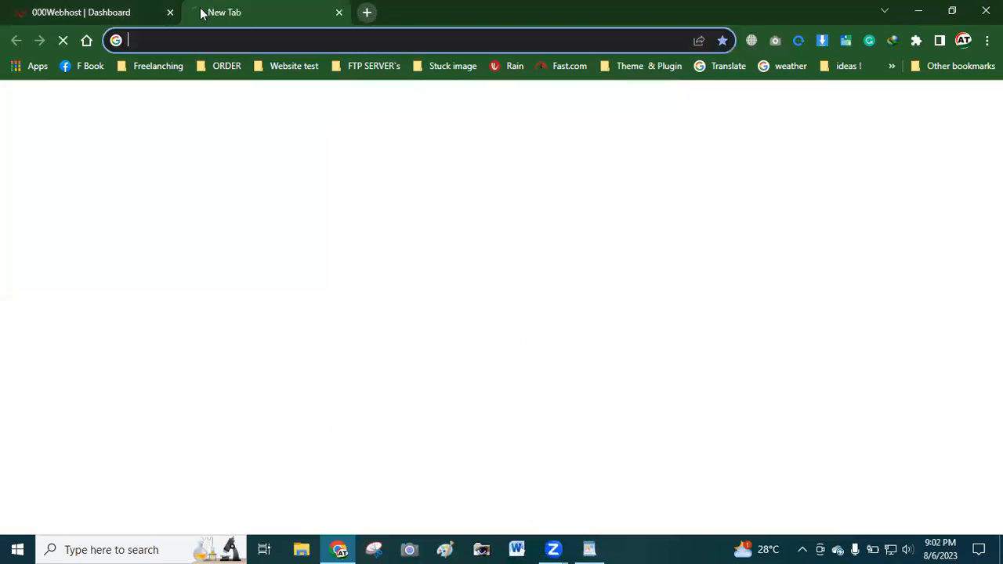
key(ctrl+v)
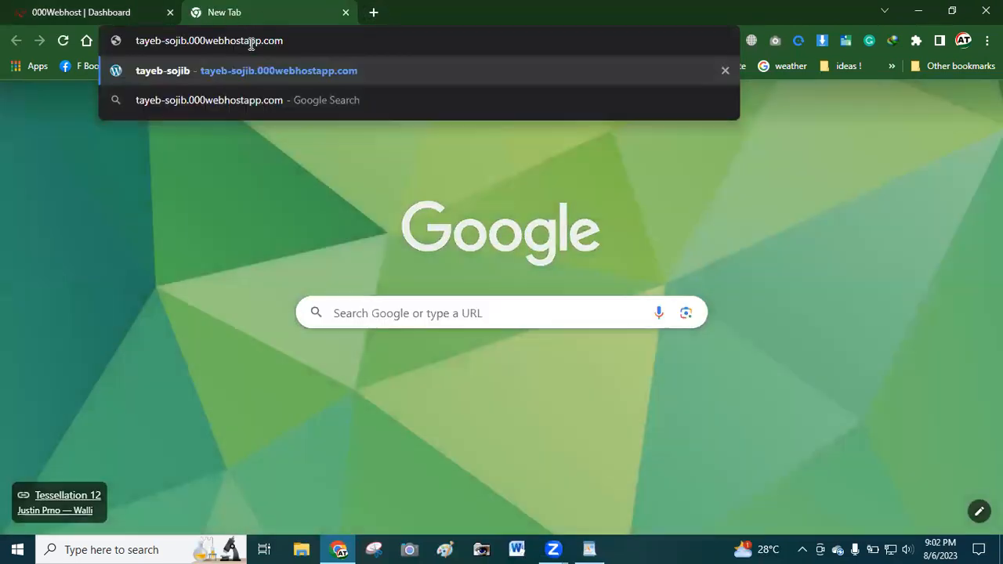
key(Return)
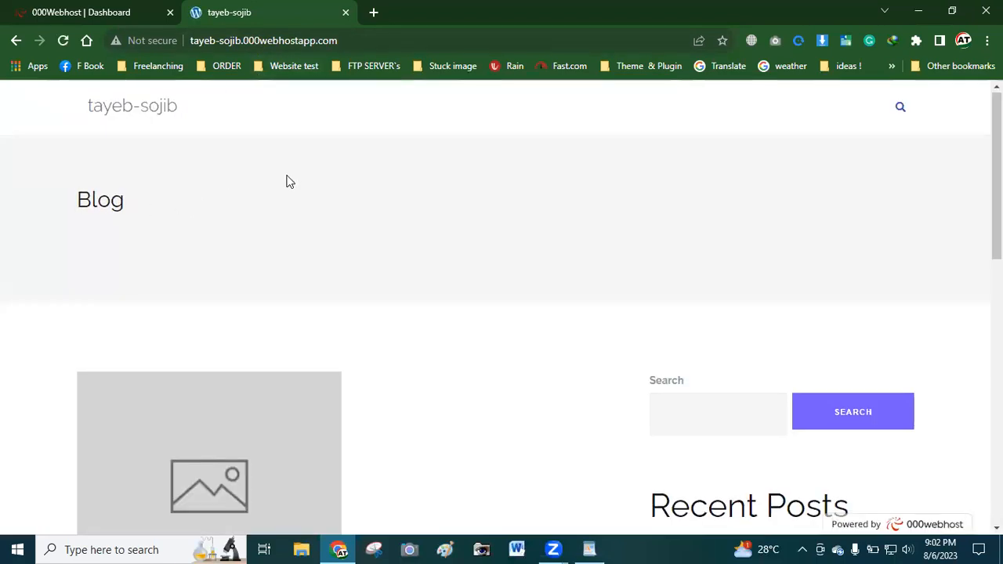
scroll(473, 298, down, 6)
scroll(334, 281, up, 3)
scroll(334, 280, up, 3)
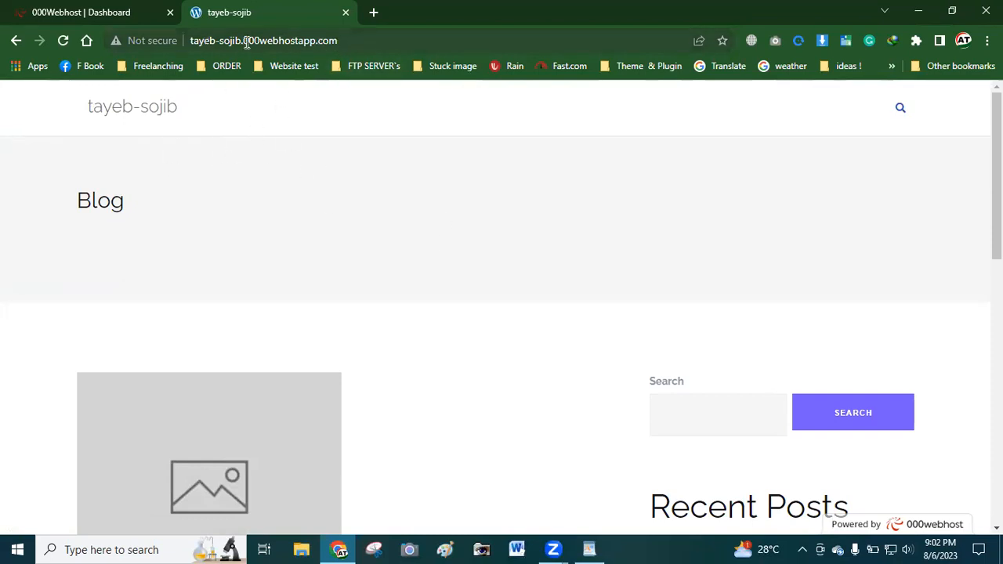
Open the site's /wp-admin login page and check the saved admin credentials in 000webhost
click(353, 41)
click(371, 42)
text(/w)
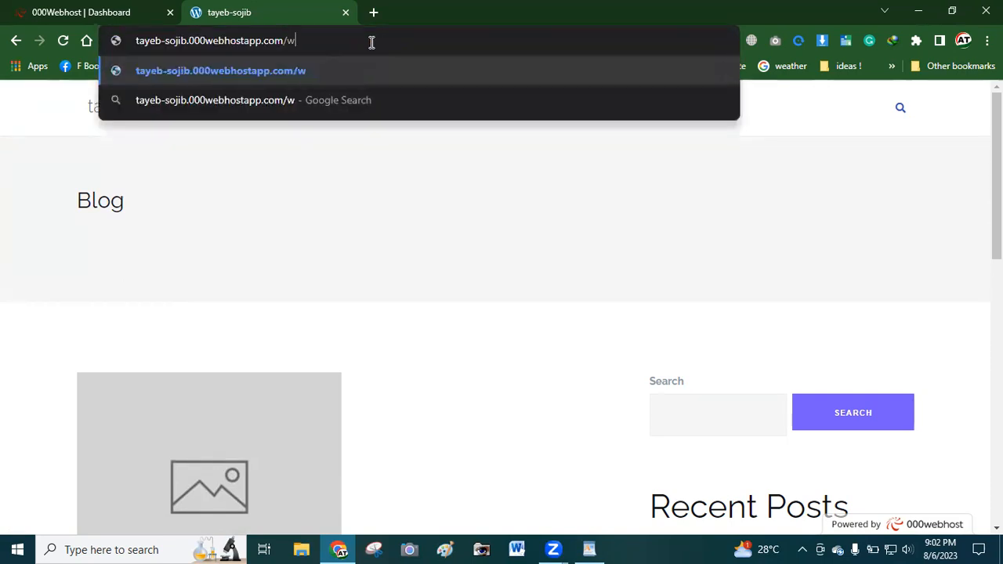
text(p-admin)
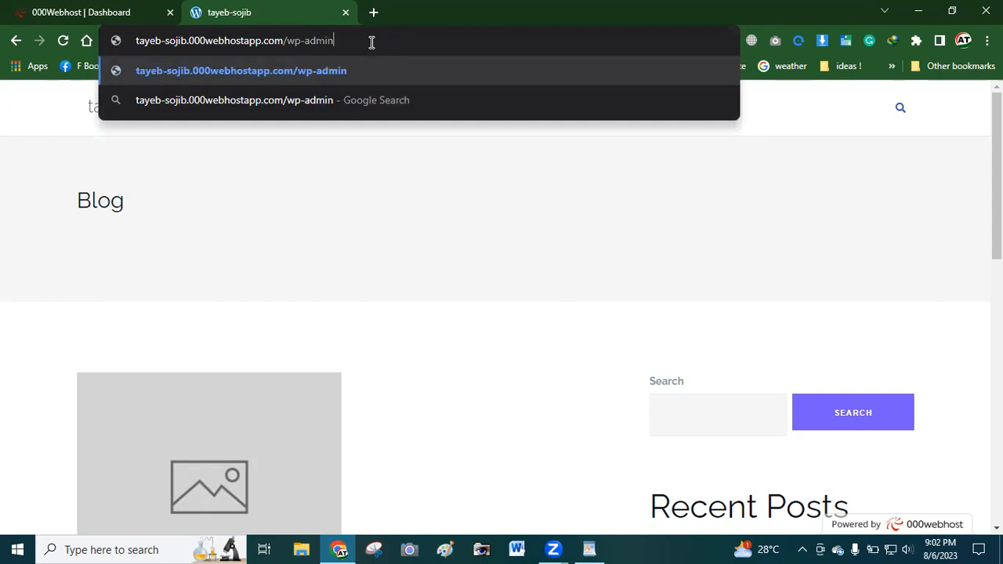
key(Return)
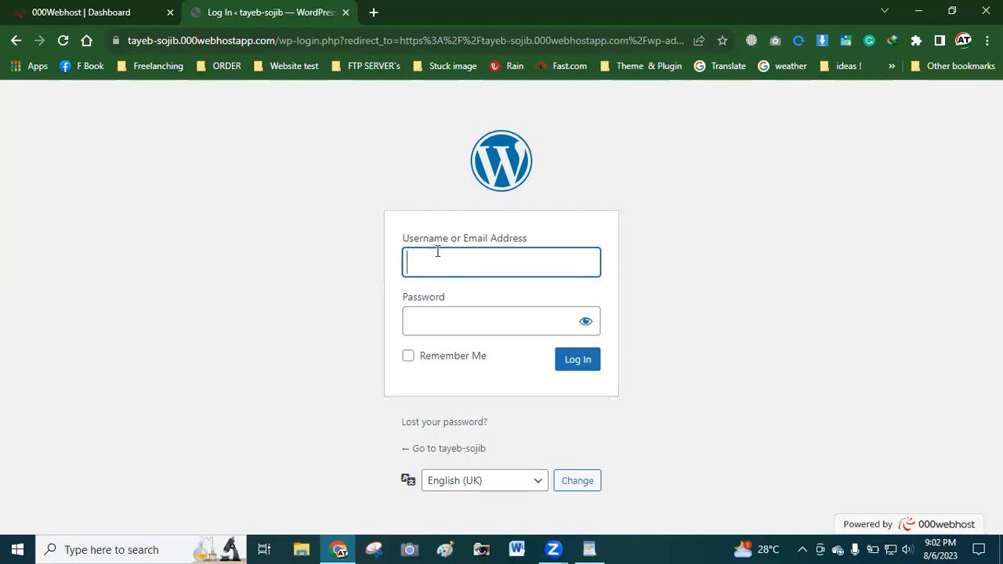
click(87, 9)
click(366, 196)
double_click(366, 197)
click(386, 248)
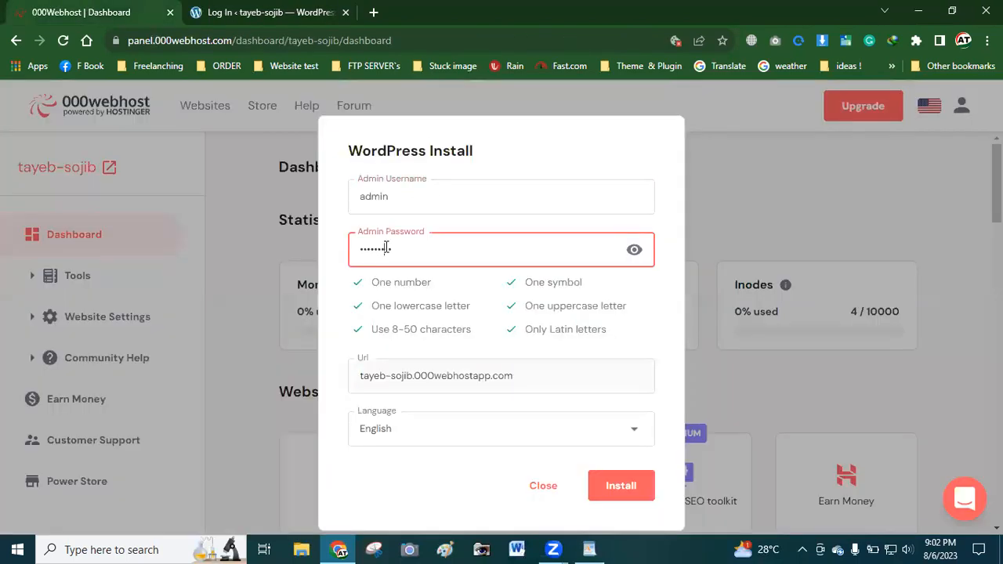
key(ctrl+Tab)
Log in as admin with Remember Me ticked, ignoring Chrome's password warning
click(456, 257)
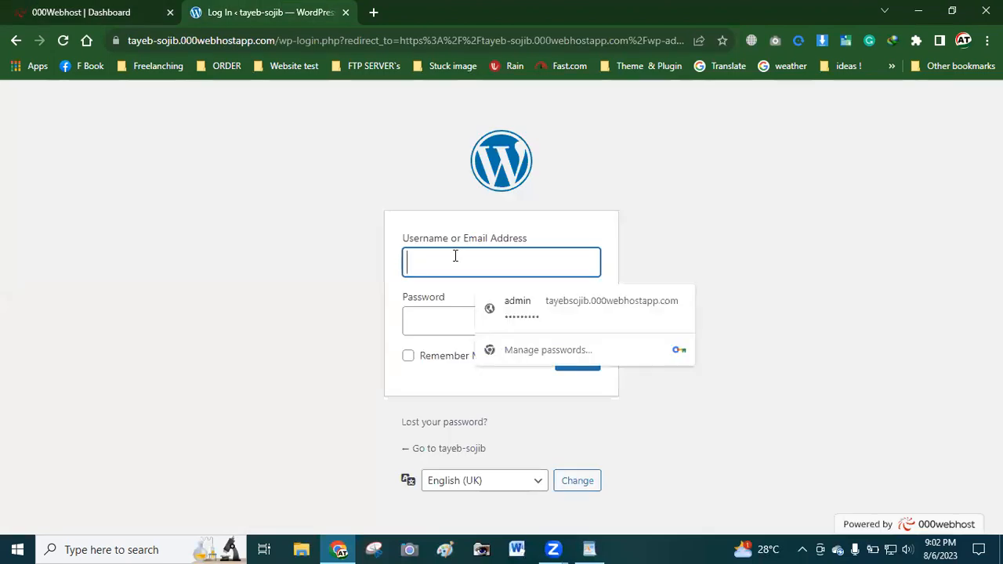
text(admin)
click(419, 319)
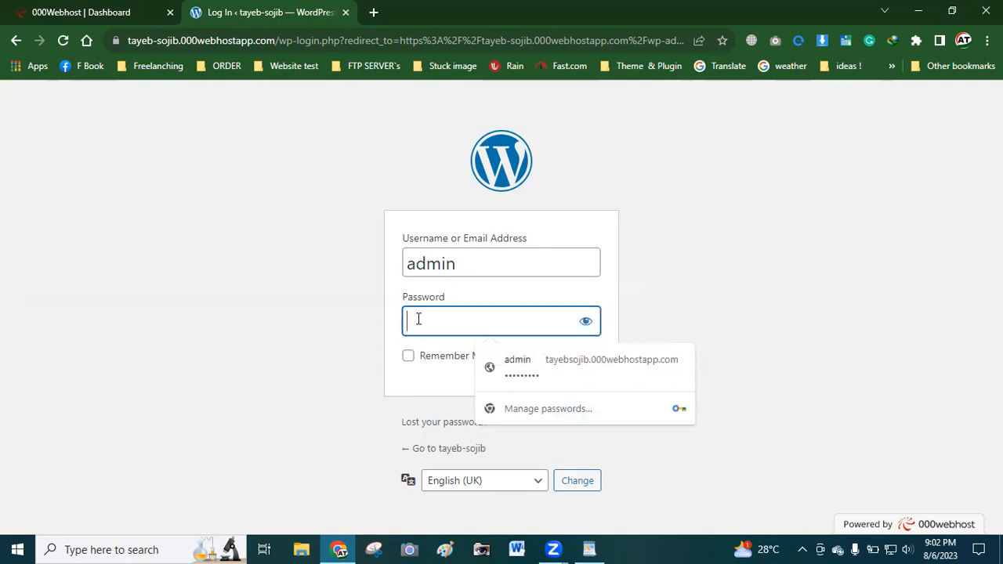
text(•••••••••)
click(408, 359)
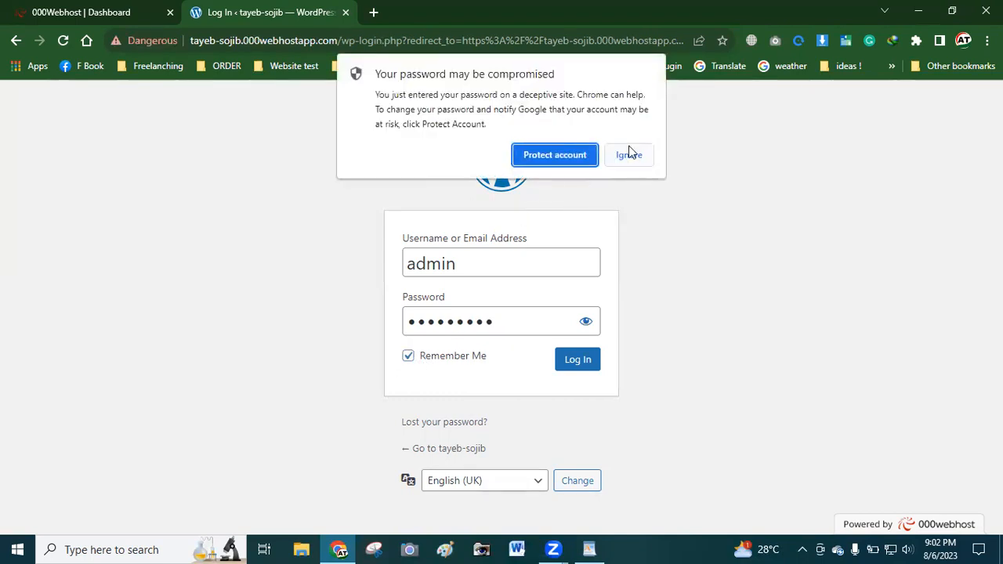
click(629, 154)
click(583, 365)
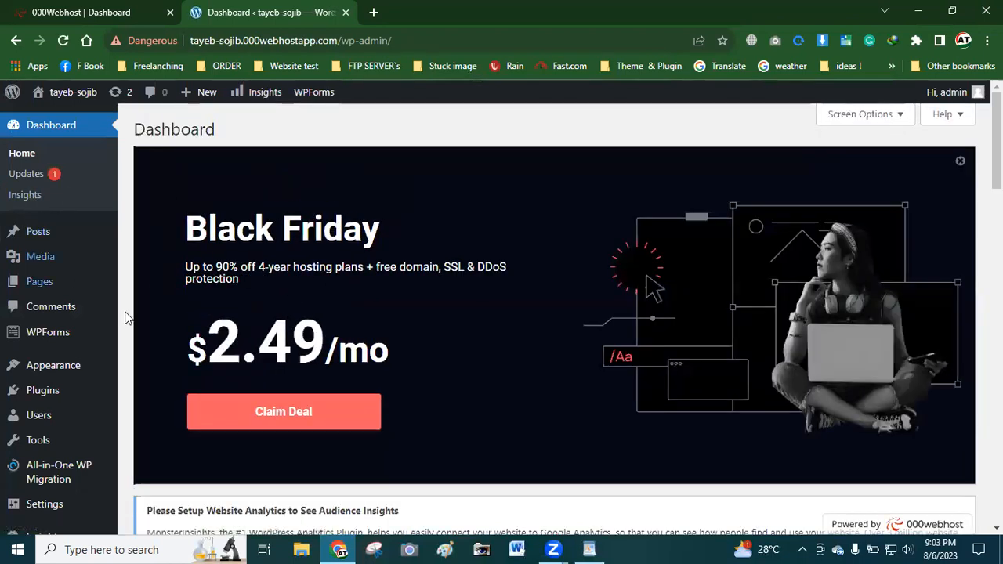
Close the Black Friday promo banner at the top of the Dashboard
scroll(191, 348, down, 5)
scroll(571, 352, up, 5)
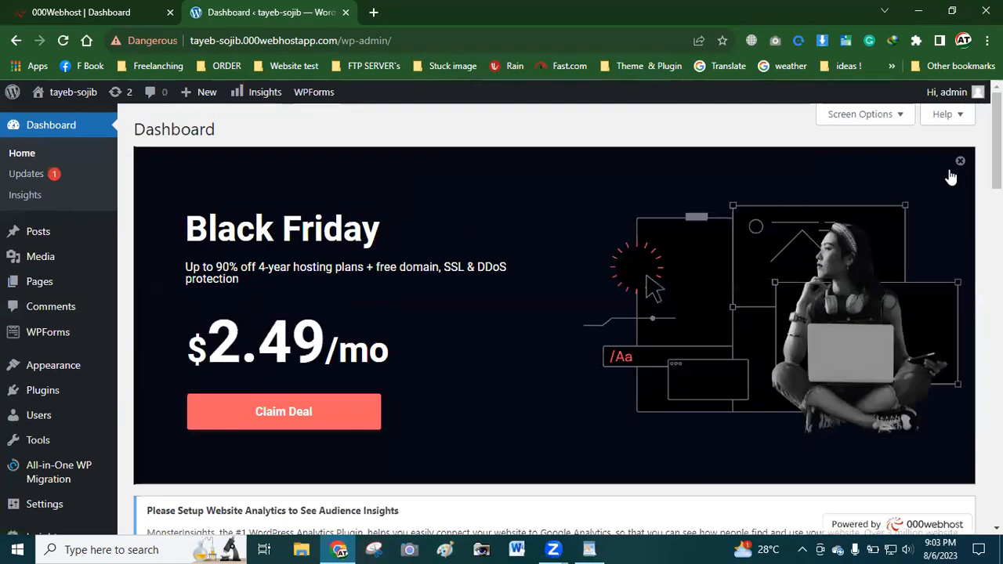
click(959, 164)
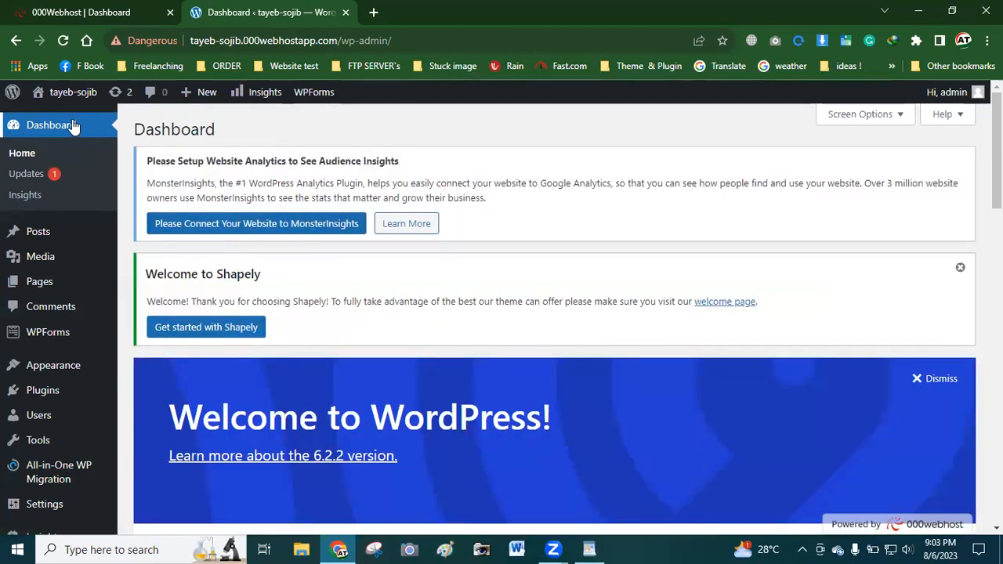
scroll(44, 471, down, 6)
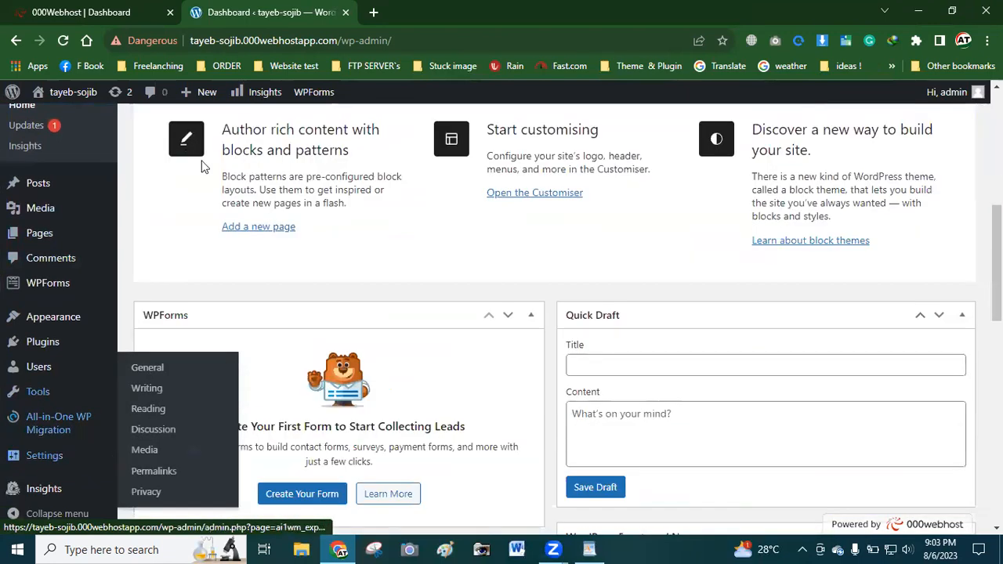
scroll(259, 324, down, 6)
scroll(298, 298, down, 3)
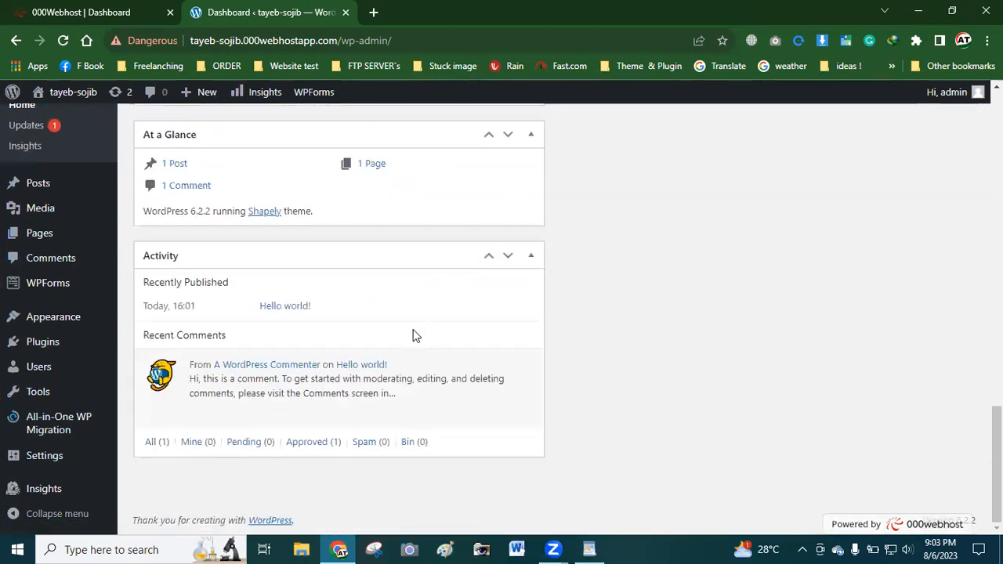
scroll(314, 333, up, 5)
scroll(211, 345, up, 7)
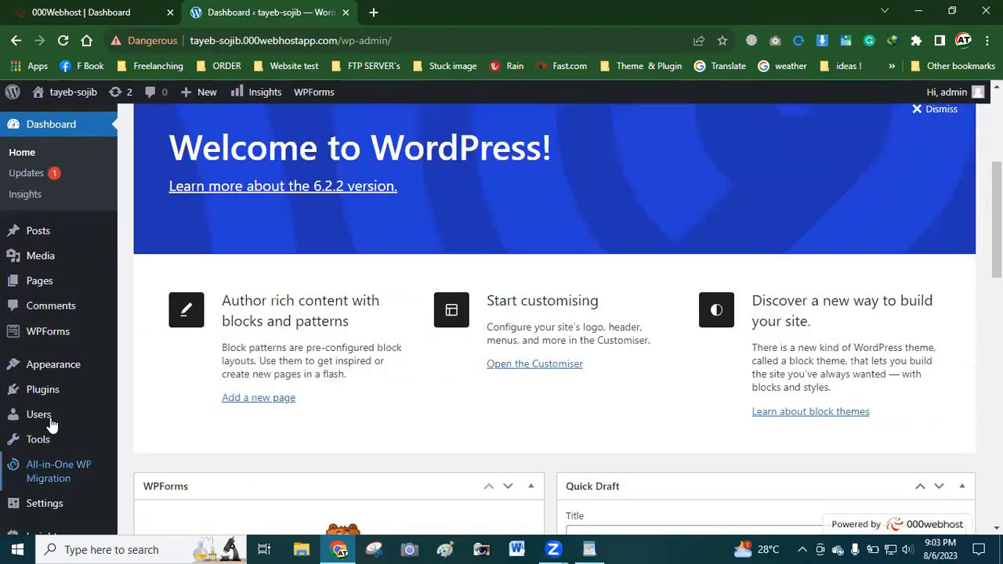
scroll(281, 112, down, 5)
scroll(71, 202, down, 8)
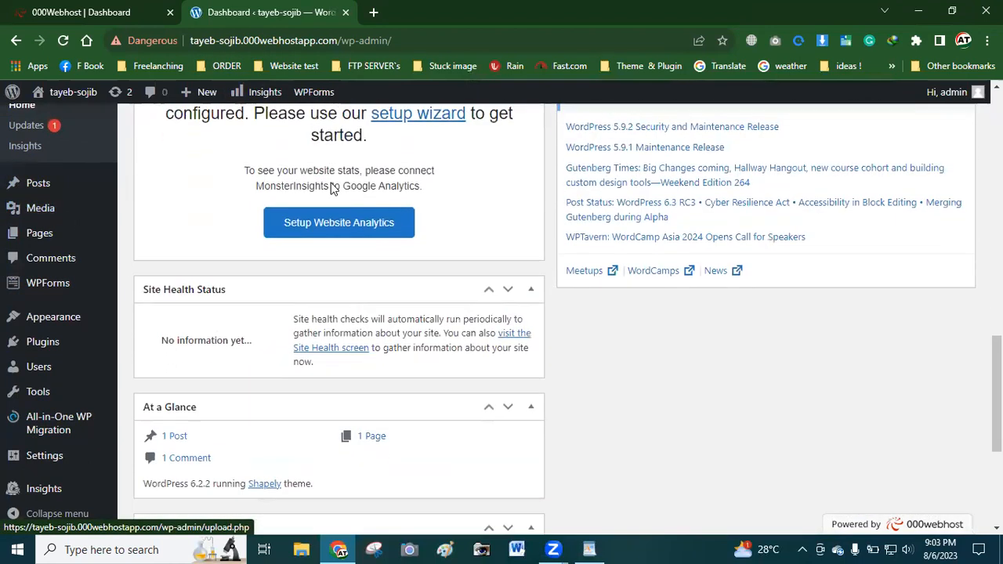
scroll(374, 248, up, 10)
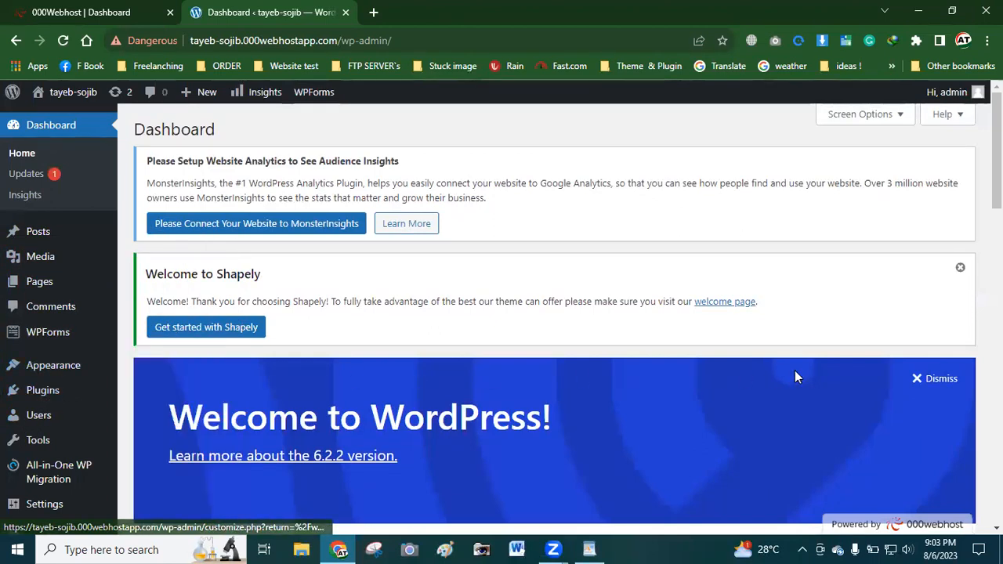
Dismiss the Welcome to WordPress panel and the Welcome to Shapely notice
click(931, 381)
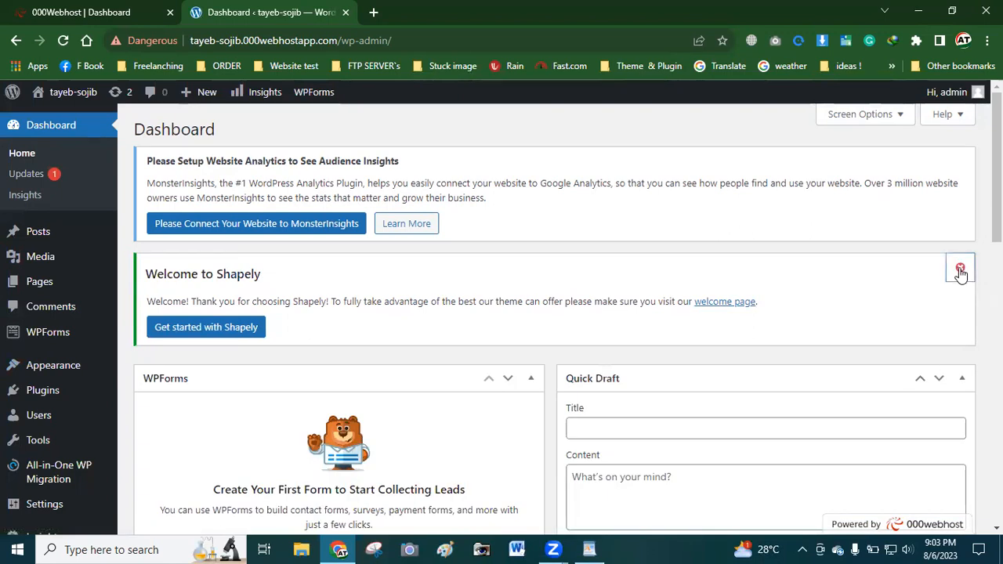
click(960, 268)
scroll(376, 300, down, 3)
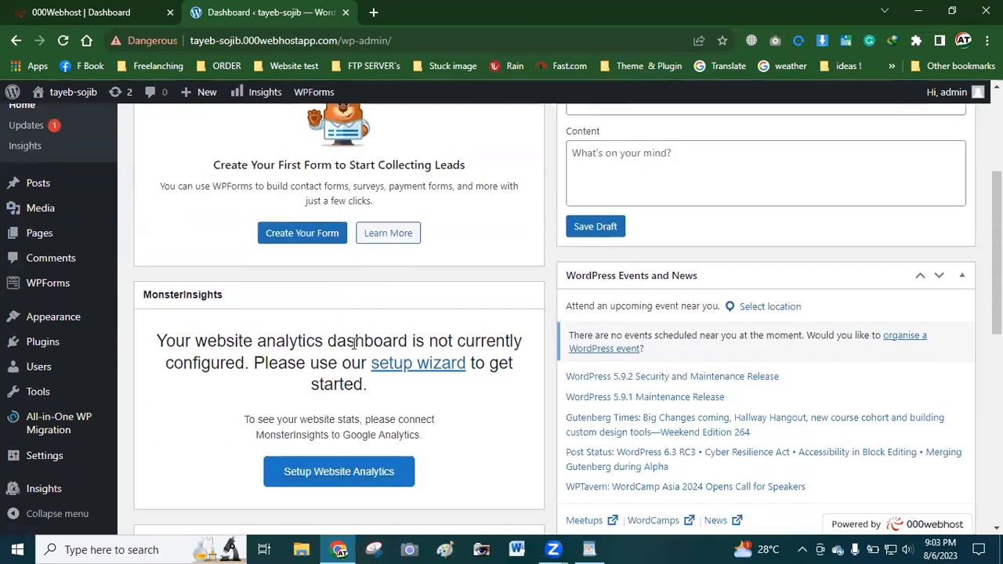
scroll(345, 321, down, 5)
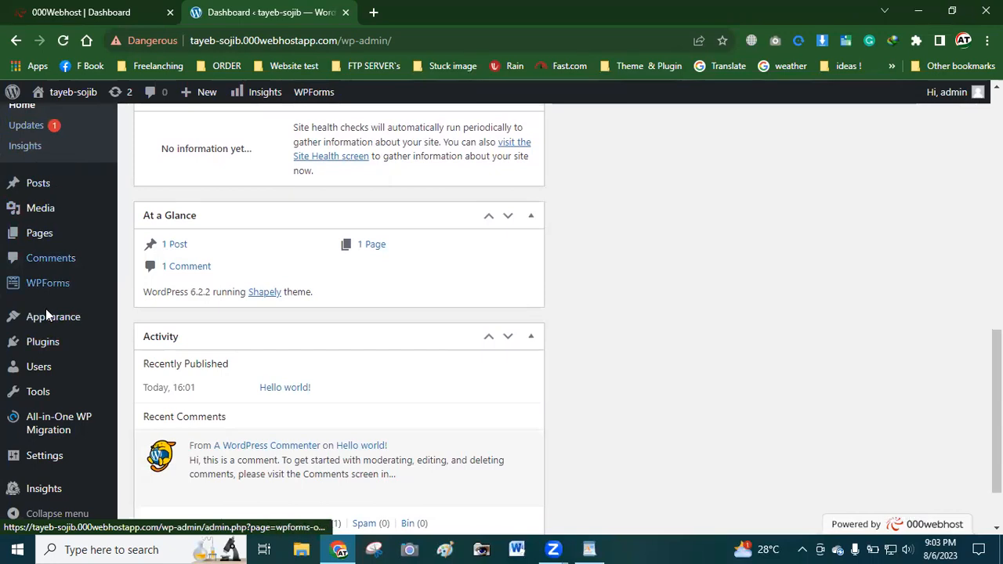
scroll(37, 418, up, 1)
scroll(37, 418, up, 3)
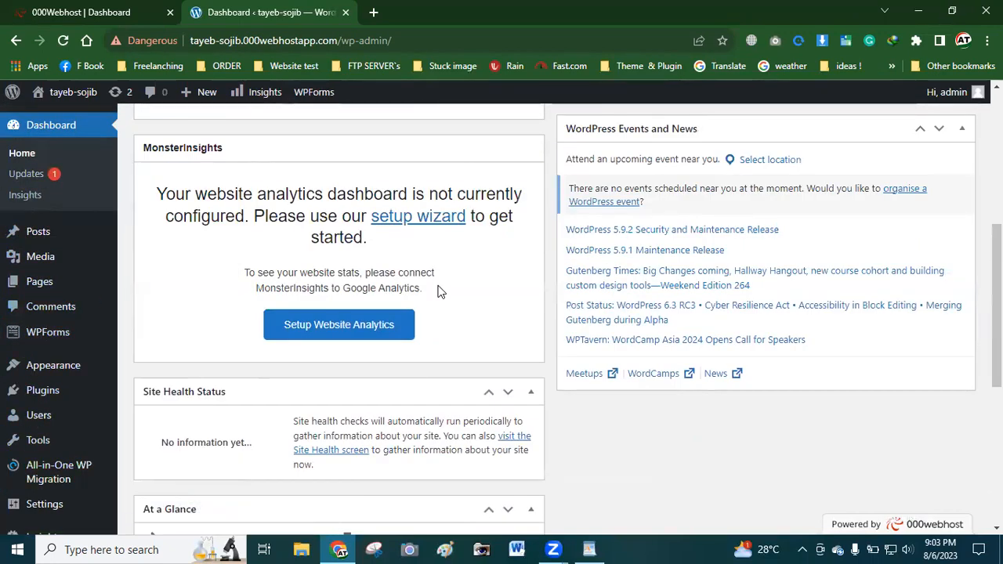
Go from the Themes page to the About WordPress page showing version 6.2.2
click(33, 372)
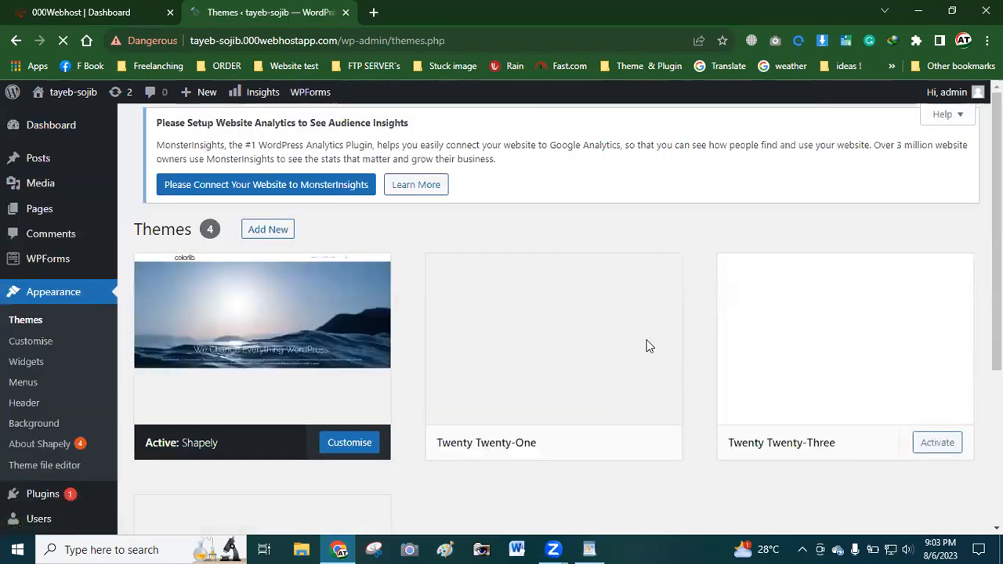
scroll(584, 348, down, 3)
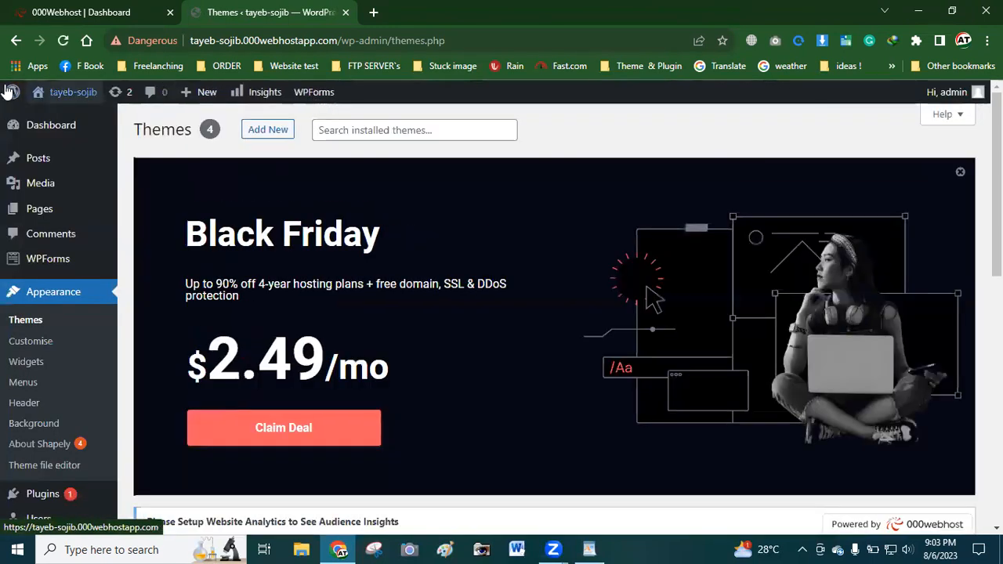
click(14, 93)
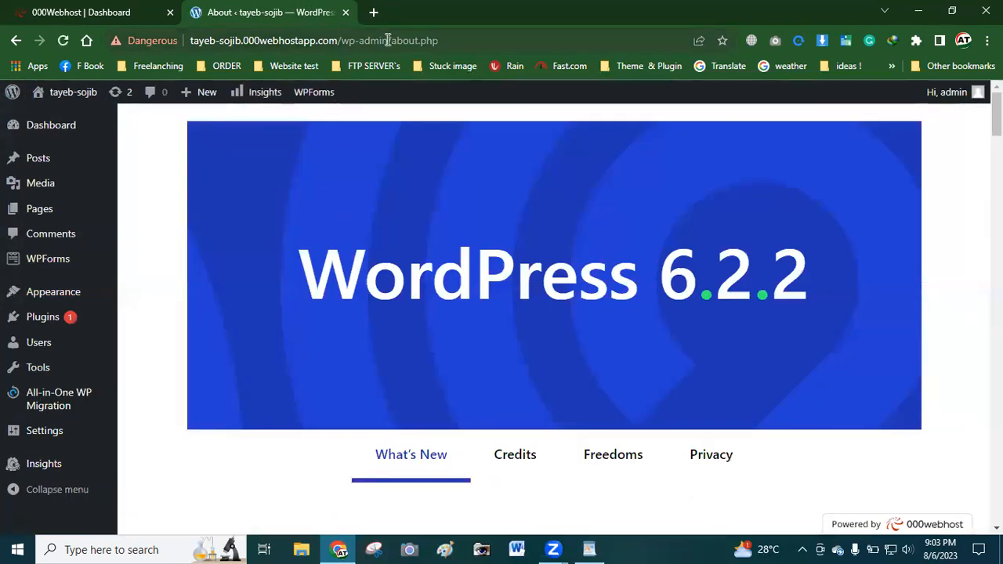
Bookmark the About page in Website test, then cut 'wp-admin/about.php' from the address
click(722, 40)
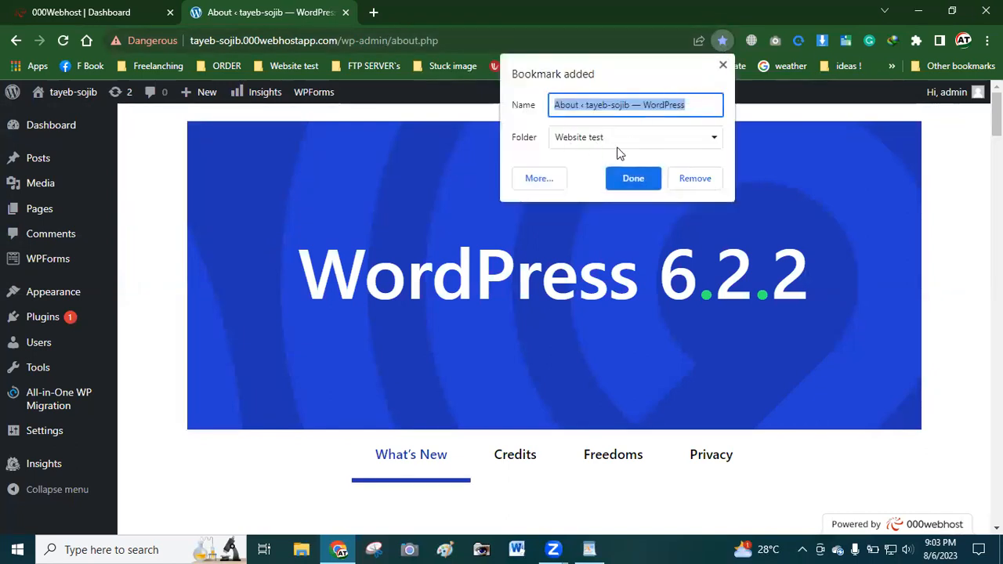
click(632, 179)
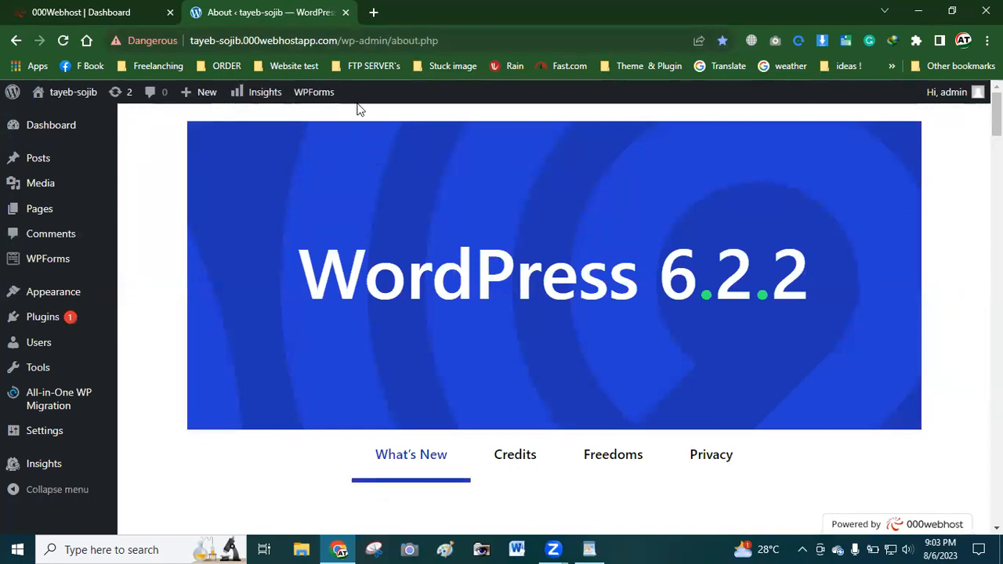
drag(345, 40, 531, 31)
key(BackSpace)
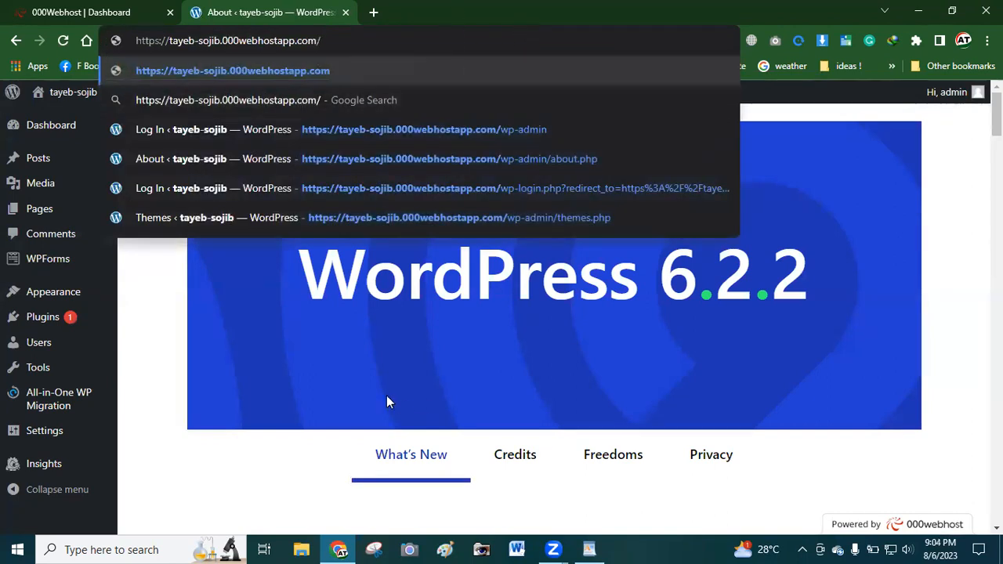
click(319, 399)
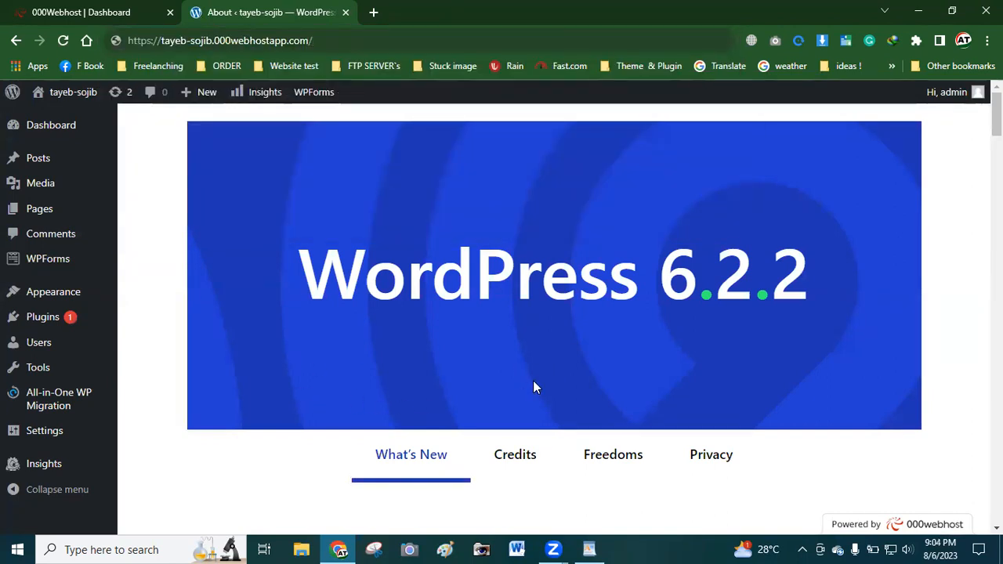